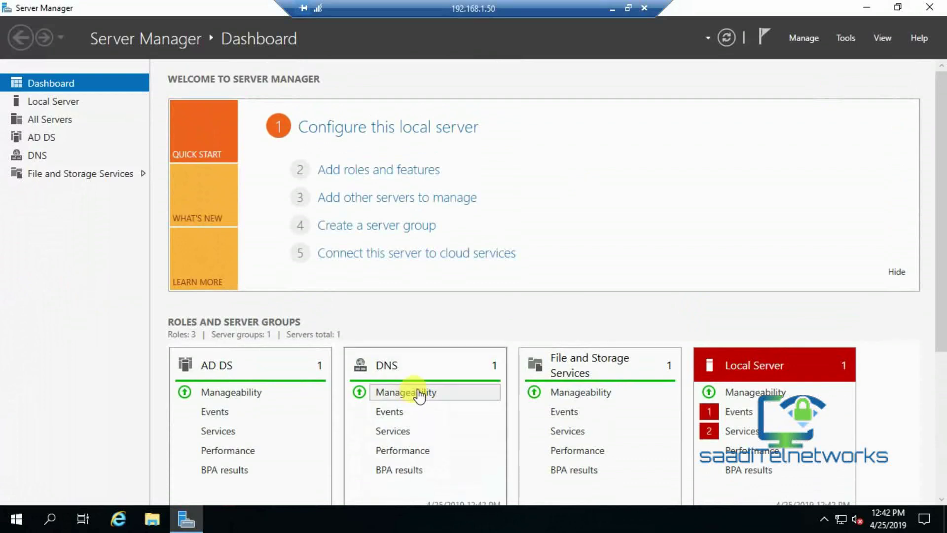
Start adding roles and features with a role-based or feature-based installation on the server at 192.168.1.50 from the server pool.
mouse_move(941, 89)
left_mouse_down()
mouse_move(942, 189)
mouse_move(942, 84)
left_mouse_up()
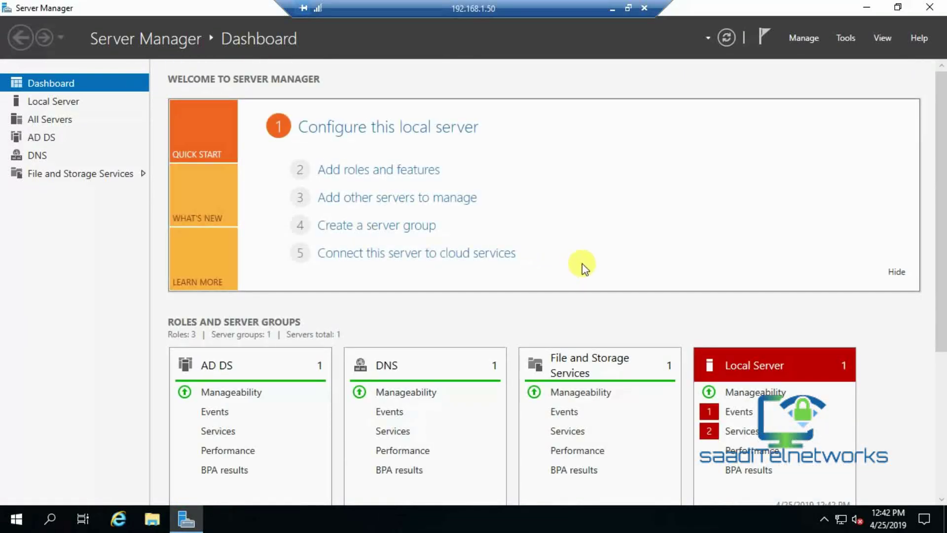
left_click(415, 176)
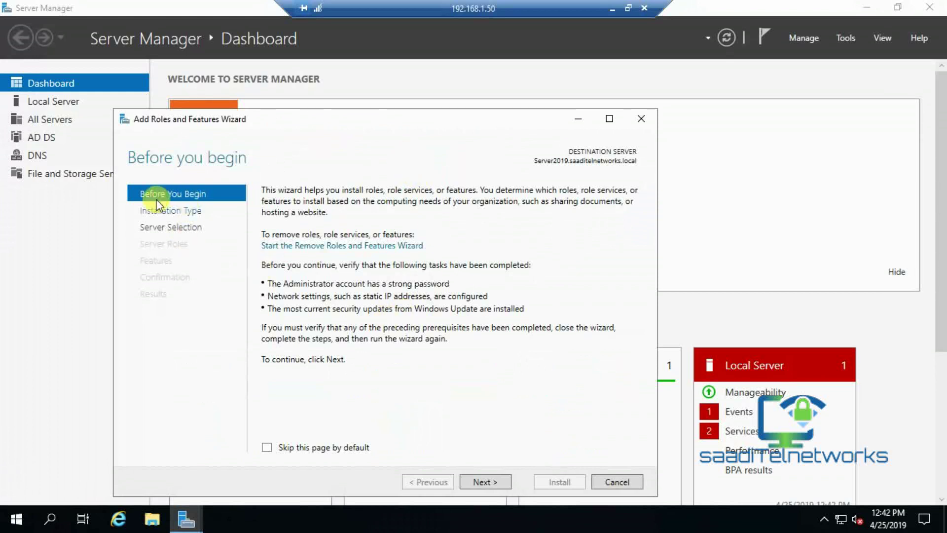
left_click(493, 485)
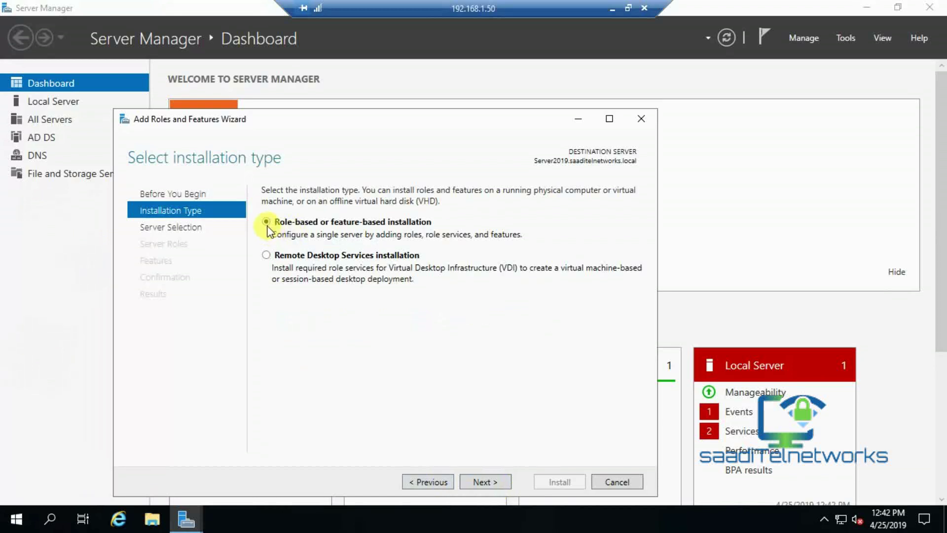
left_click(498, 481)
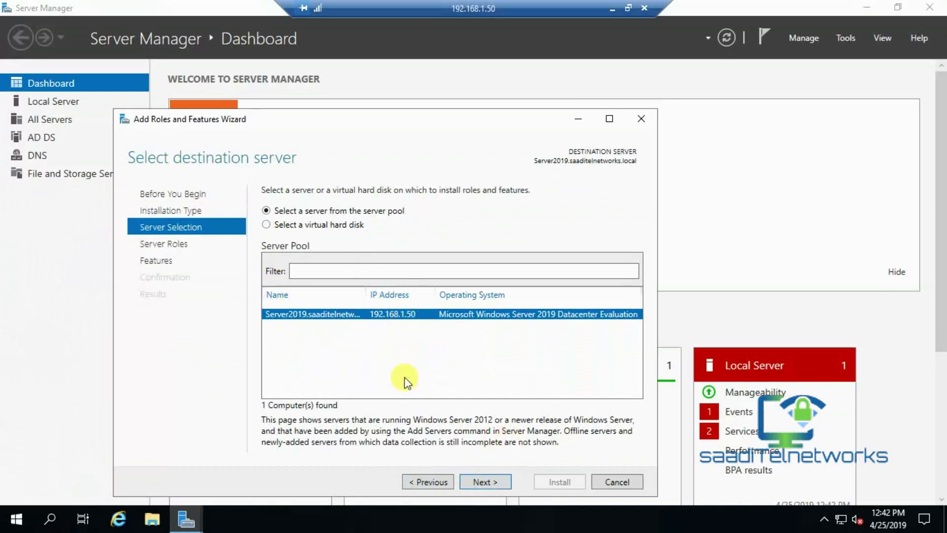
left_click(493, 481)
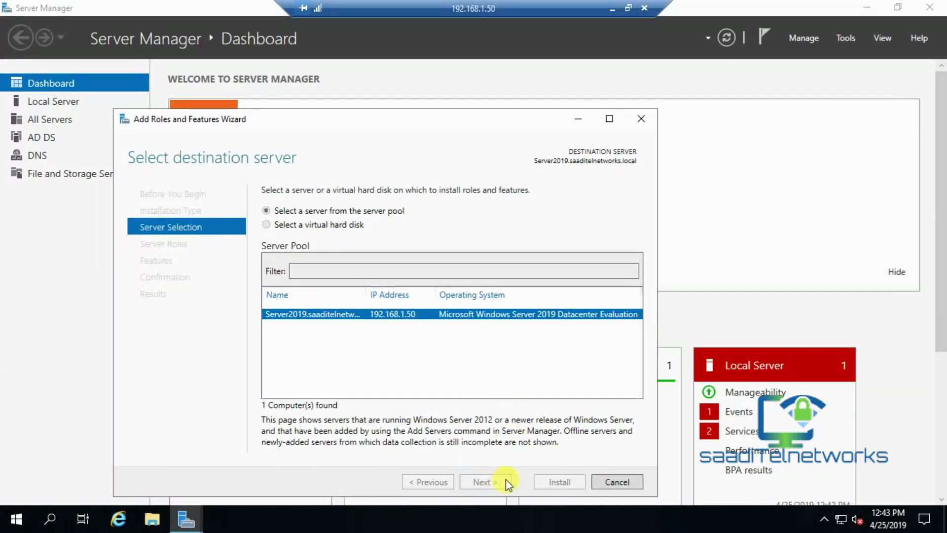
left_click_drag(481, 278, 492, 217)
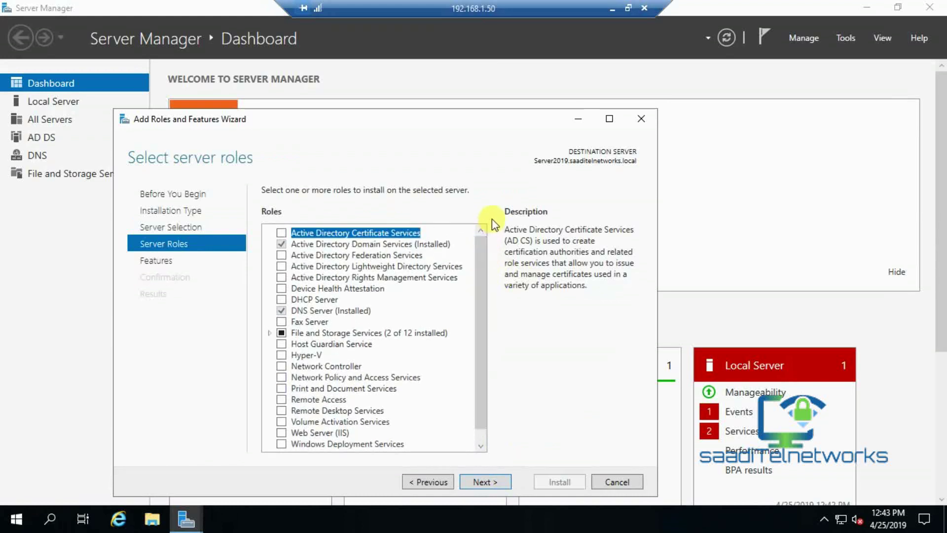
Select the DHCP Server role and add its required features, including the management tools.
left_click(281, 300)
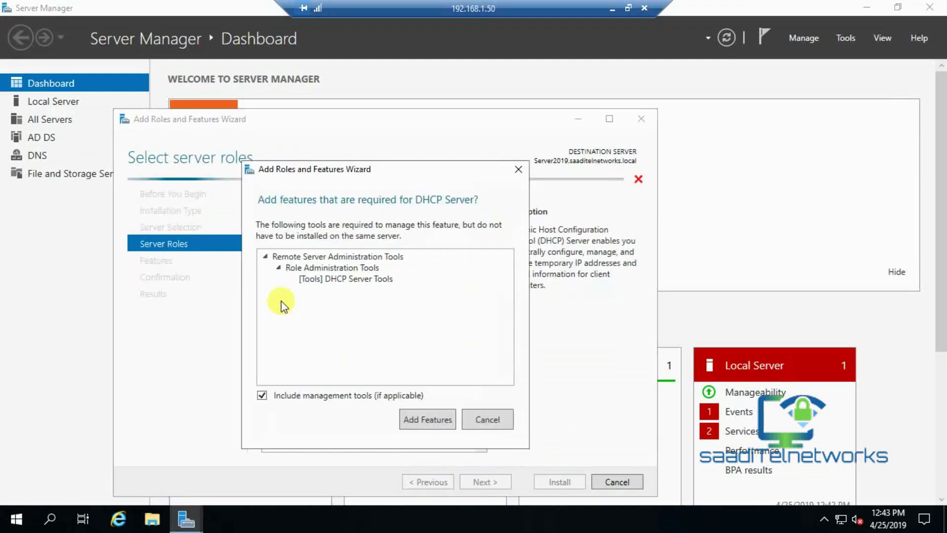
left_click(441, 425)
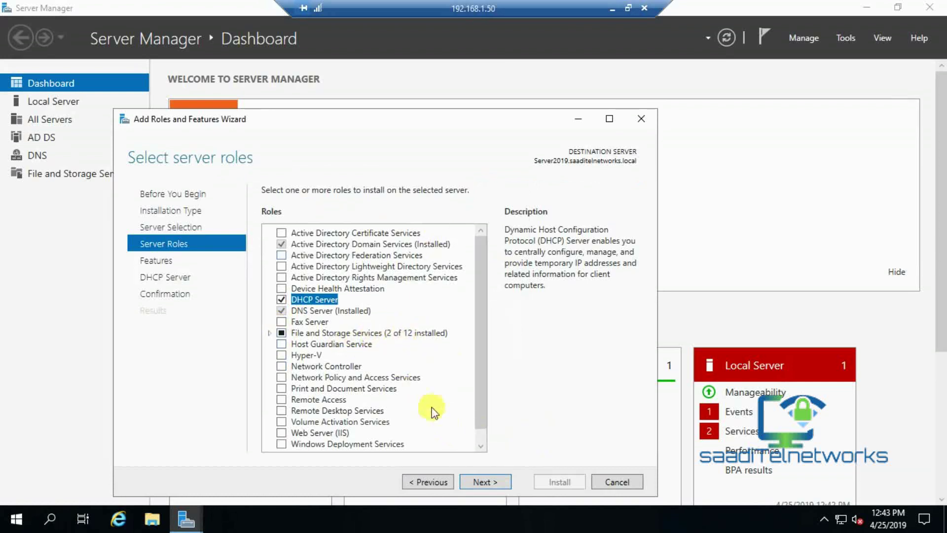
scroll(482, 386, "down", 1)
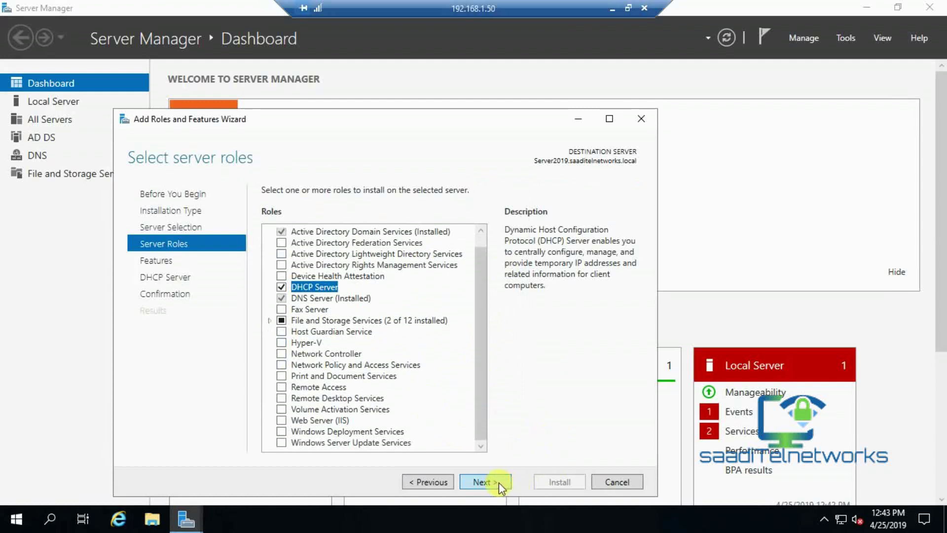
Keep the default feature selection and install the DHCP Server role without enabling automatic restart.
left_click(466, 480)
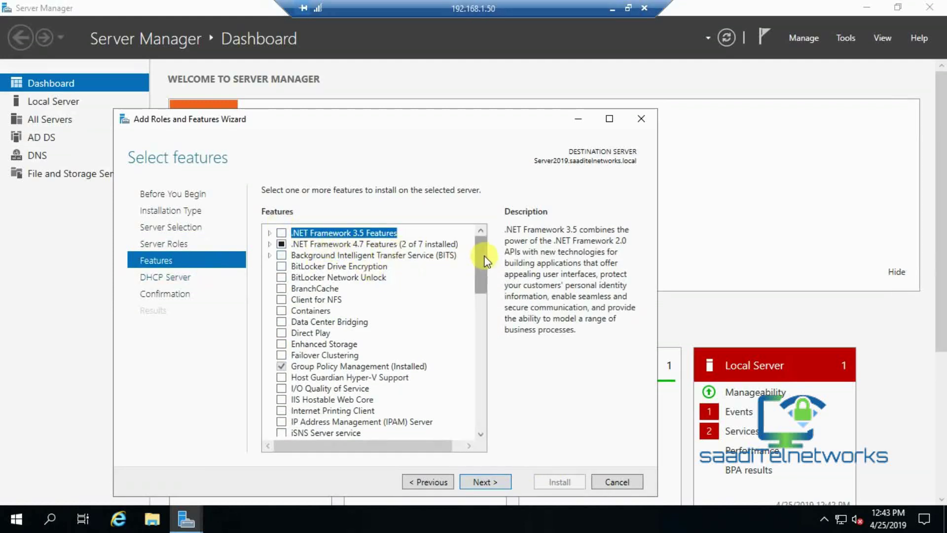
mouse_move(485, 255)
left_mouse_down()
mouse_move(484, 316)
mouse_move(492, 284)
mouse_move(484, 296)
mouse_move(481, 239)
left_mouse_up()
left_click(488, 481)
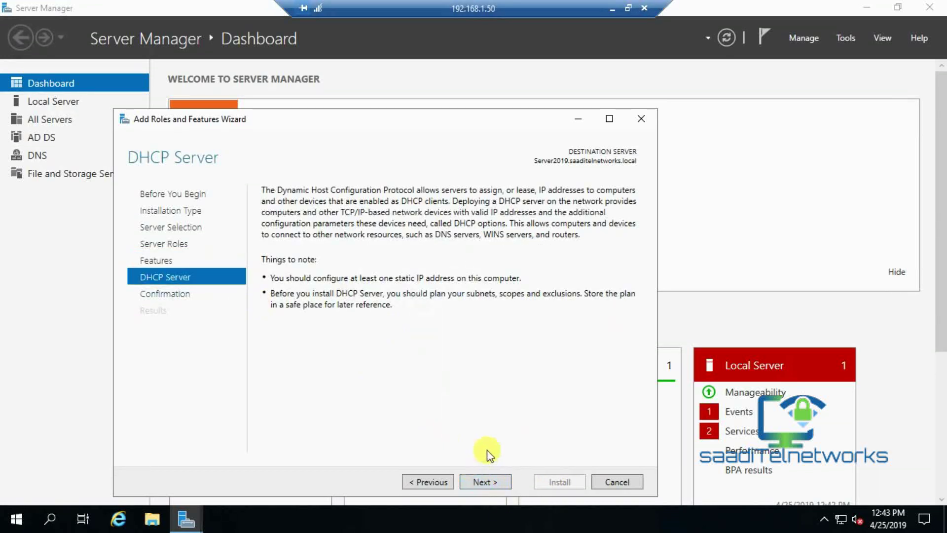
left_click(482, 482)
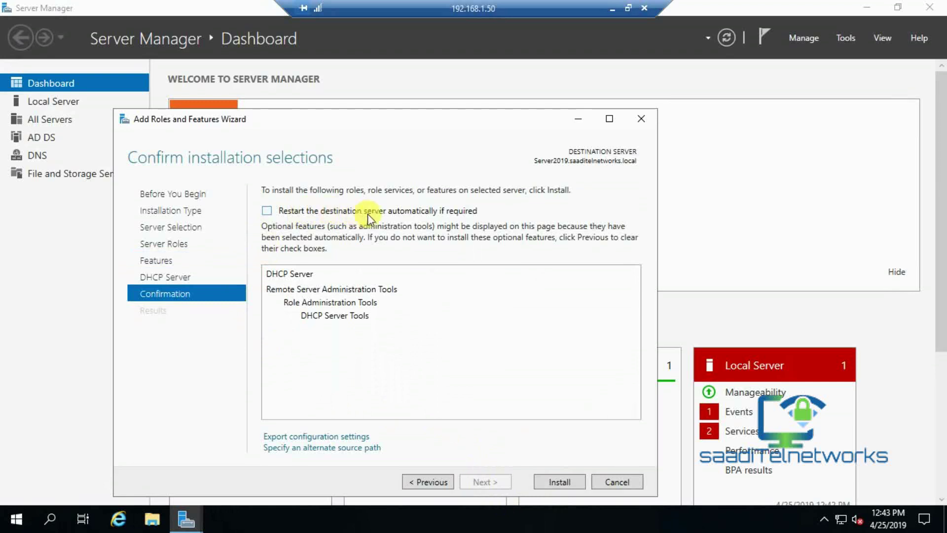
left_click(560, 482)
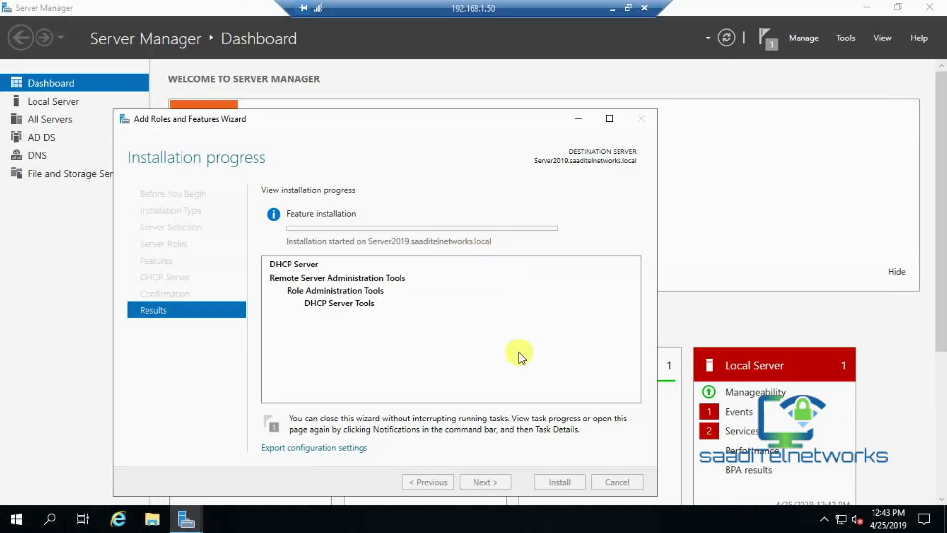
left_click(612, 9)
left_click(690, 524)
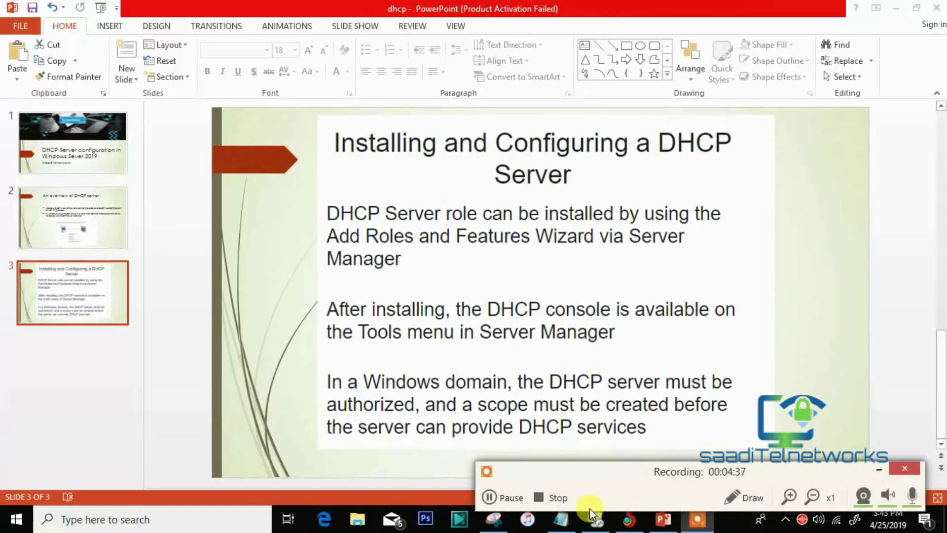
left_click(493, 498)
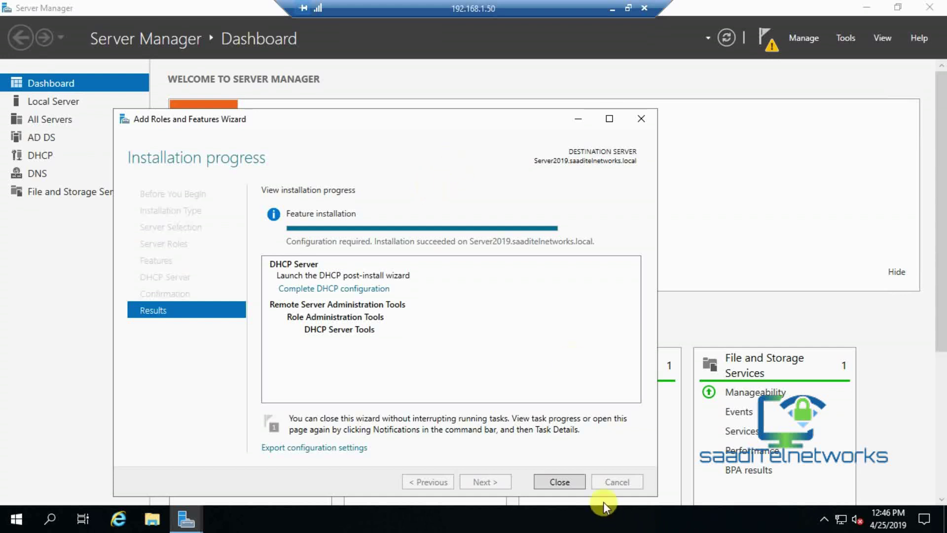
Close the finished role installation wizard and check the dashboard notifications for pending DHCP configuration.
left_click(560, 482)
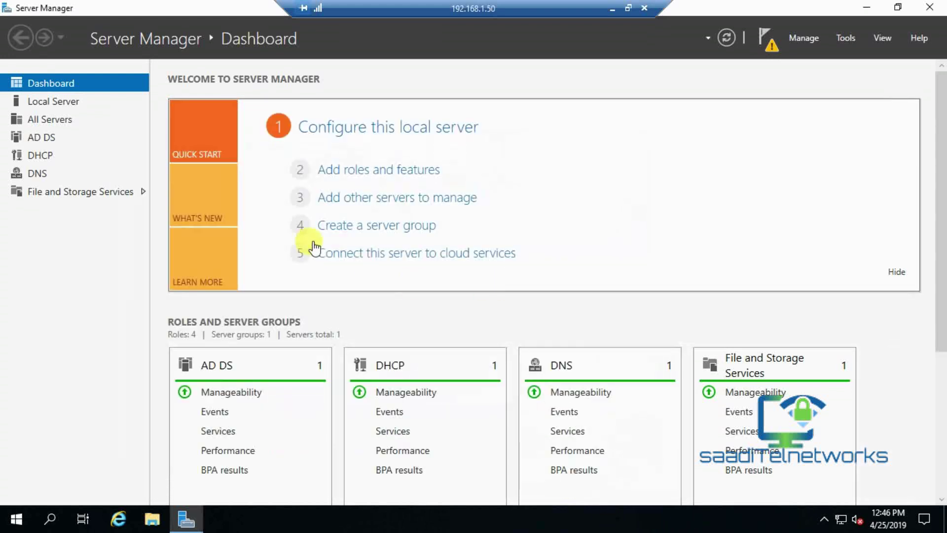
left_click(768, 49)
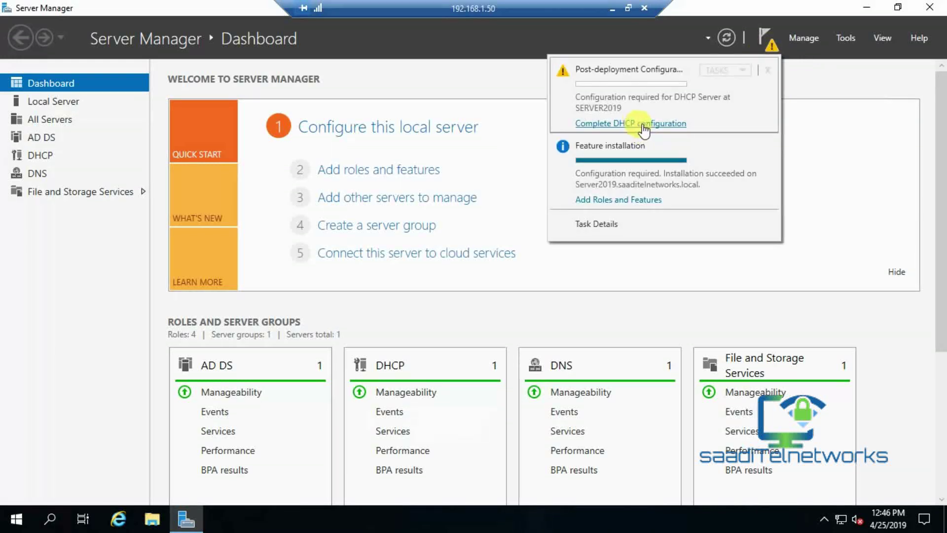
scroll(939, 111, "down", 2)
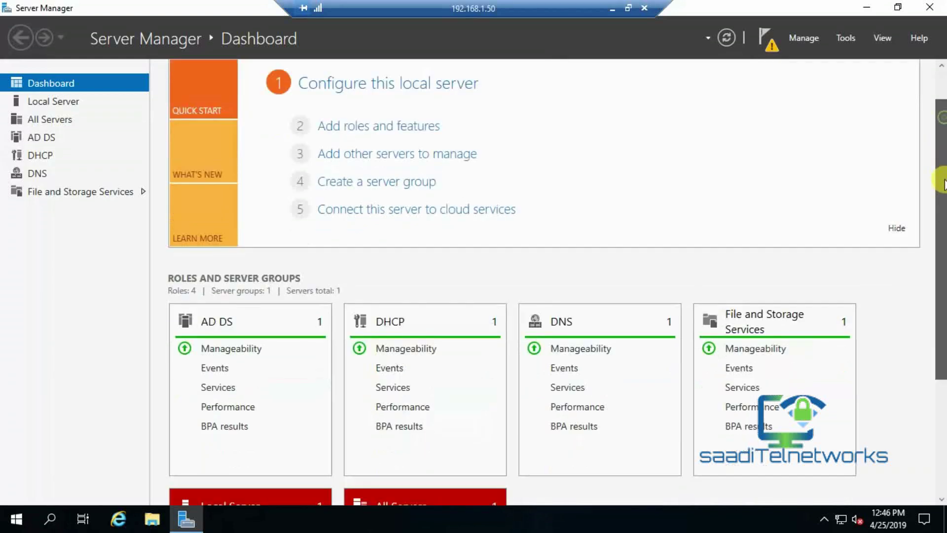
scroll(943, 101, "up", 2)
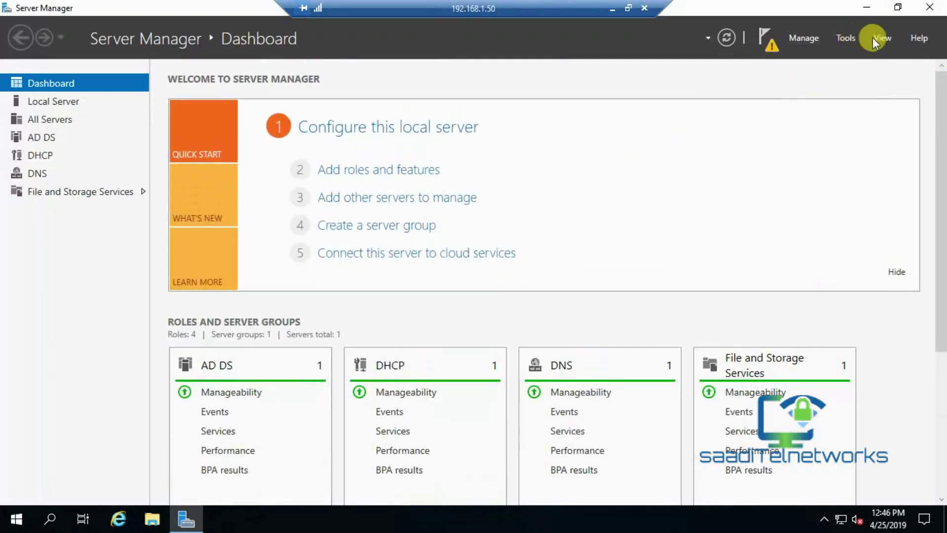
left_click(845, 37)
left_click(612, 210)
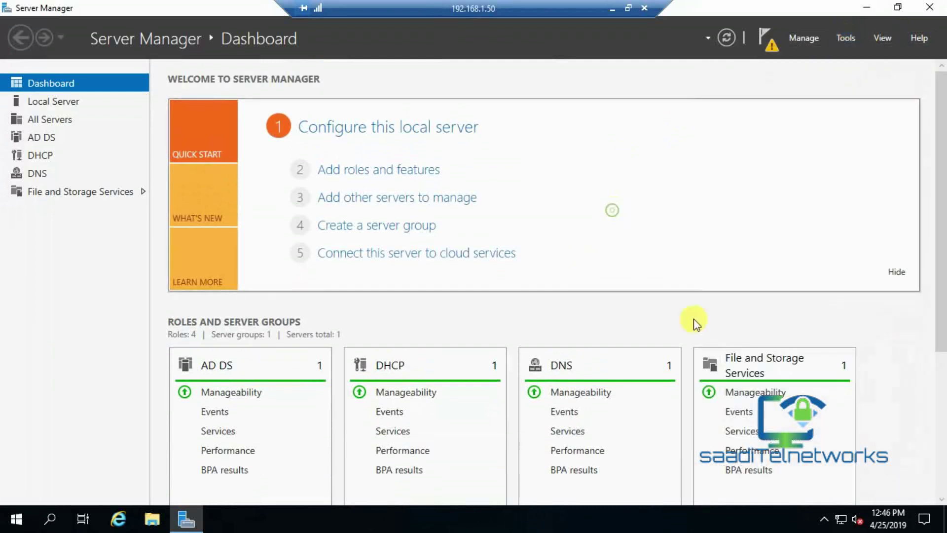
Restart the server with Other (Unplanned) as the reason.
right_click(16, 517)
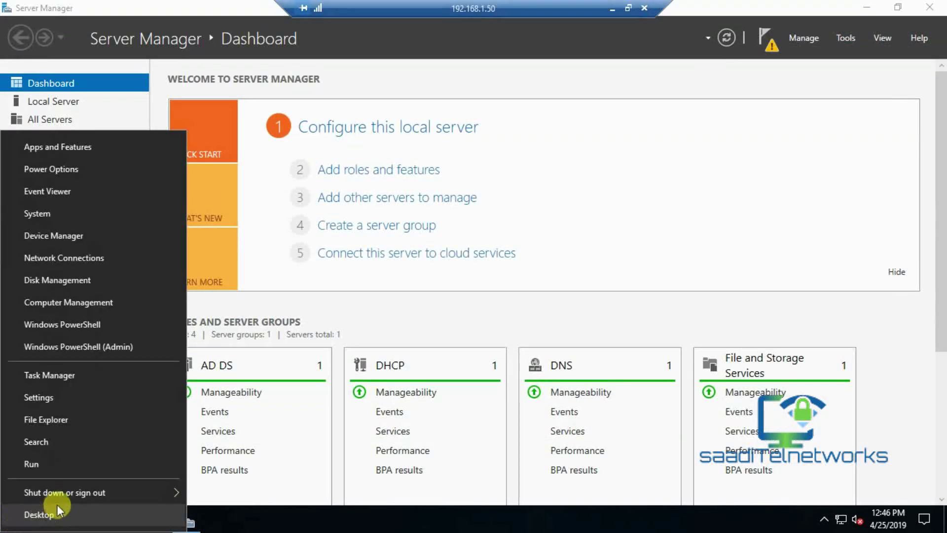
mouse_move(177, 489)
left_click(244, 489)
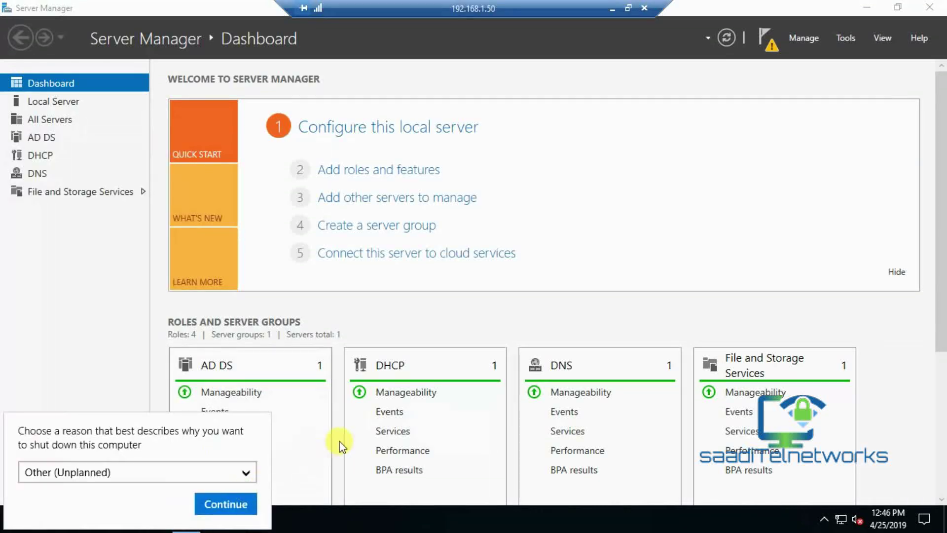
left_click(241, 495)
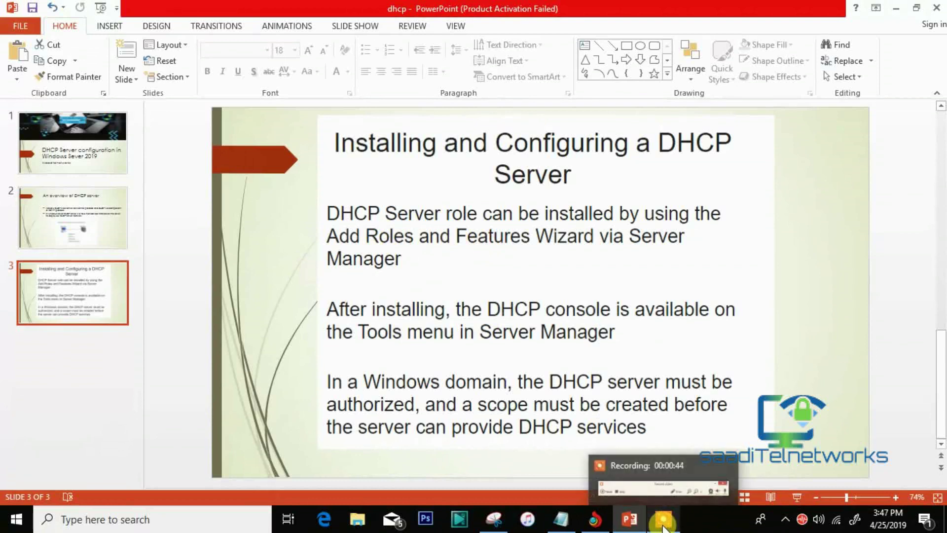
left_click(664, 526)
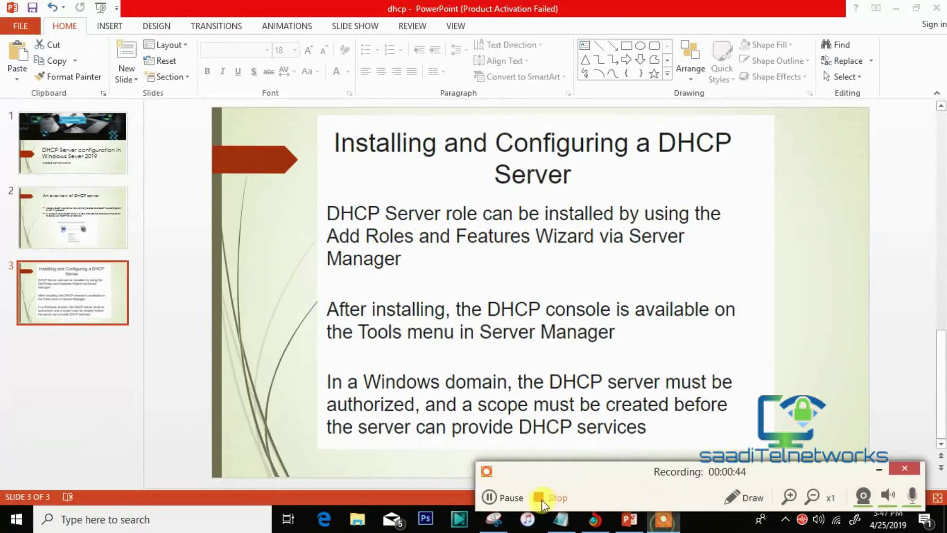
left_click(489, 497)
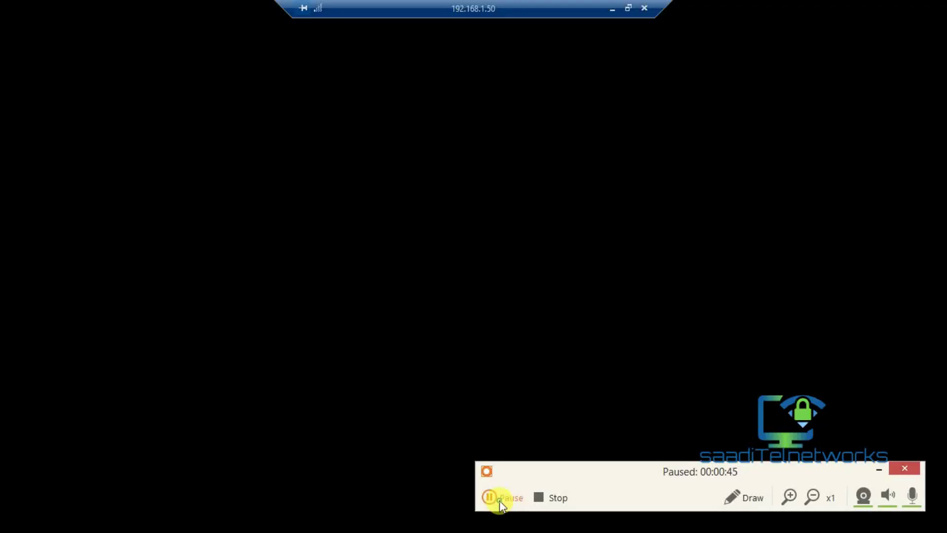
left_click(489, 497)
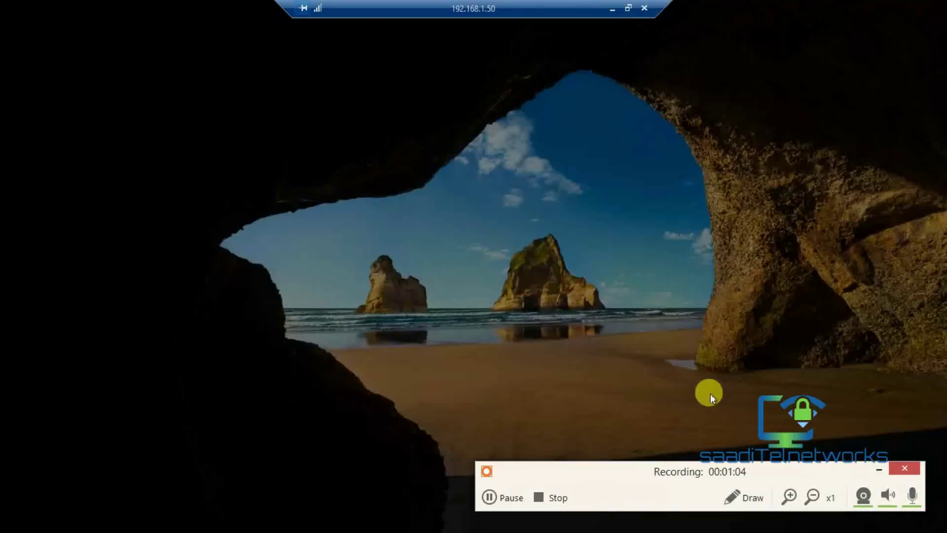
left_click(881, 471)
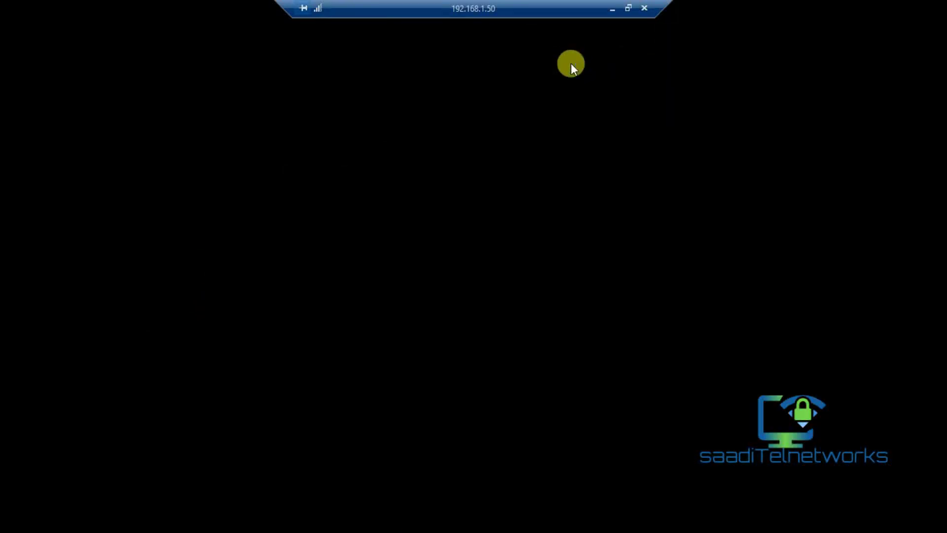
left_click(628, 8)
left_click(501, 12)
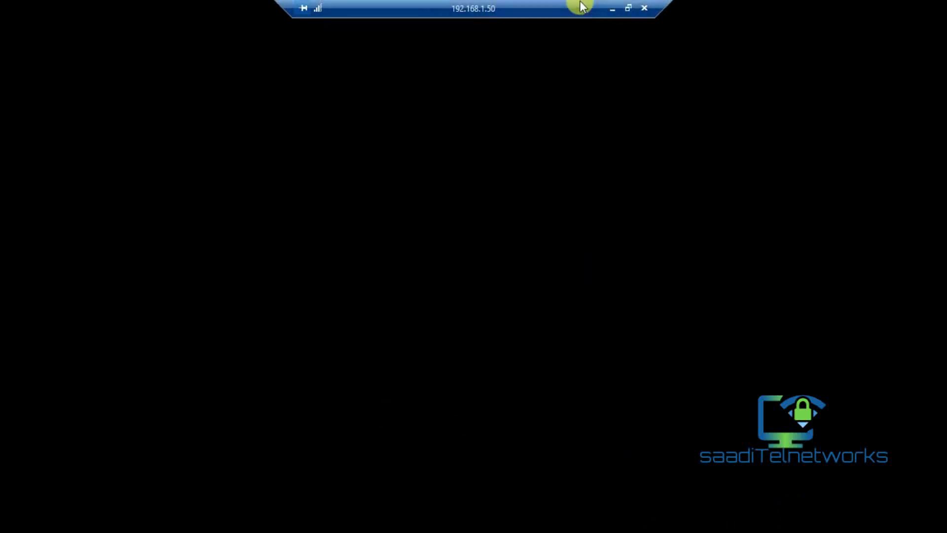
left_click(608, 9)
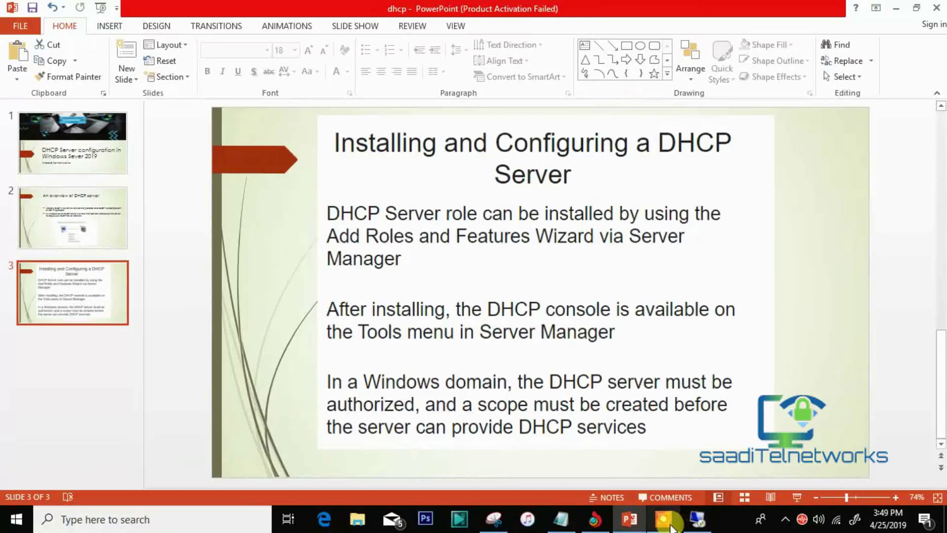
left_click(509, 498)
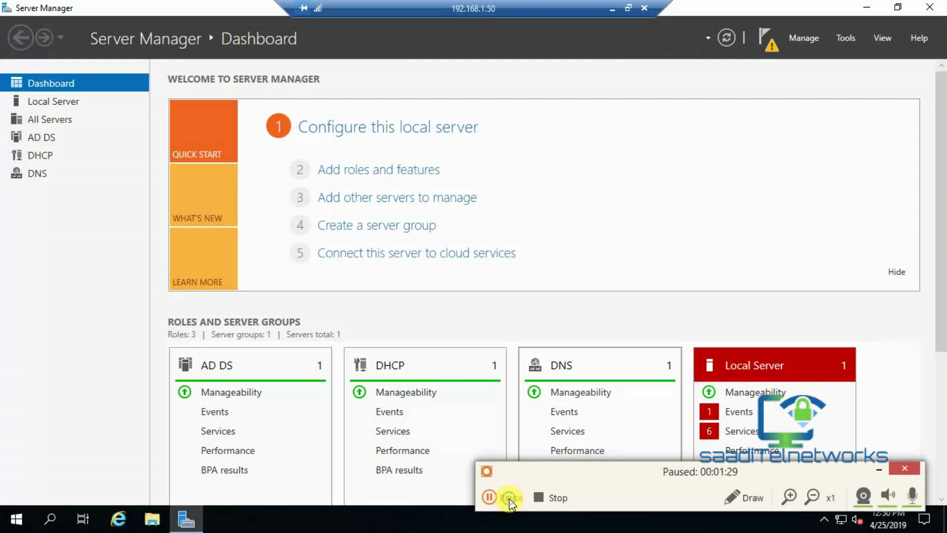
left_click(509, 498)
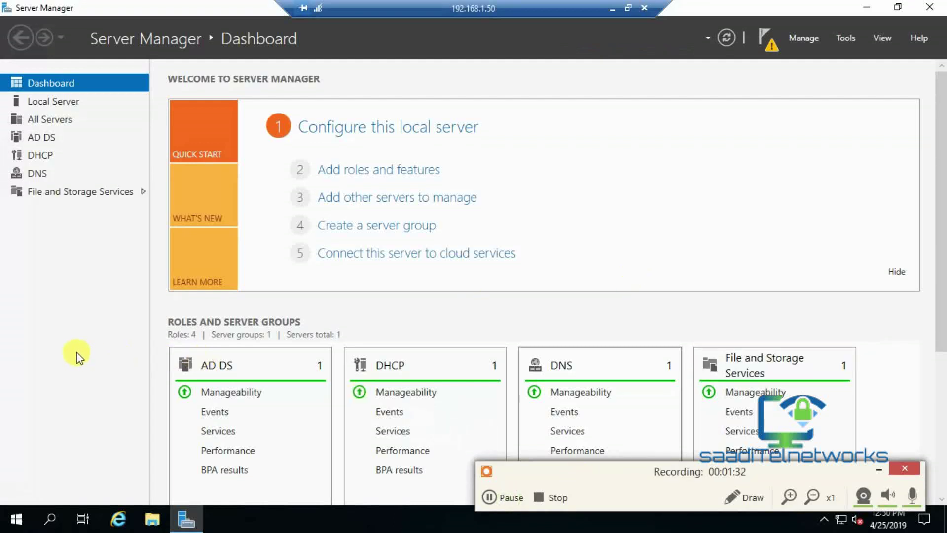
Start the pending DHCP post-deployment configuration from the dashboard notifications and advance to the authorization credentials.
left_click_drag(942, 213, 942, 299)
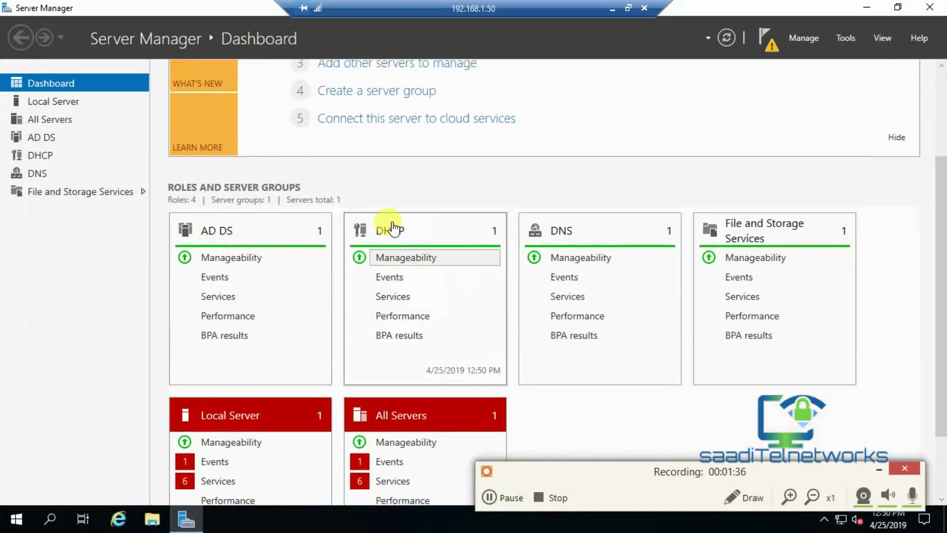
left_click(772, 44)
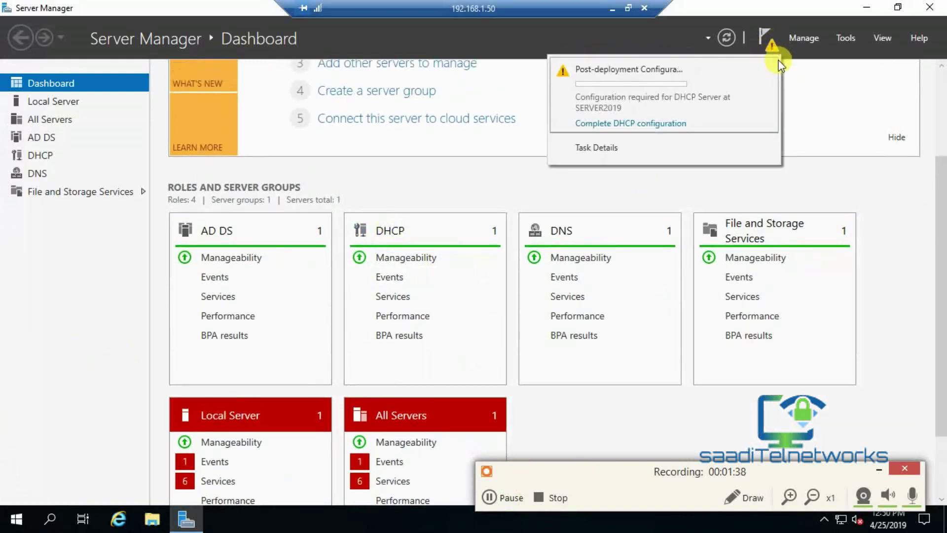
left_click(651, 125)
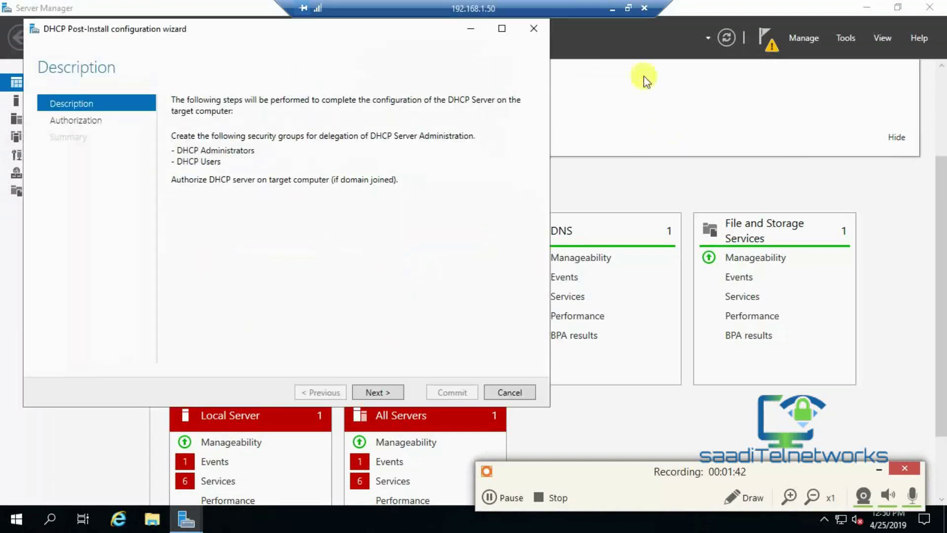
left_click(383, 393)
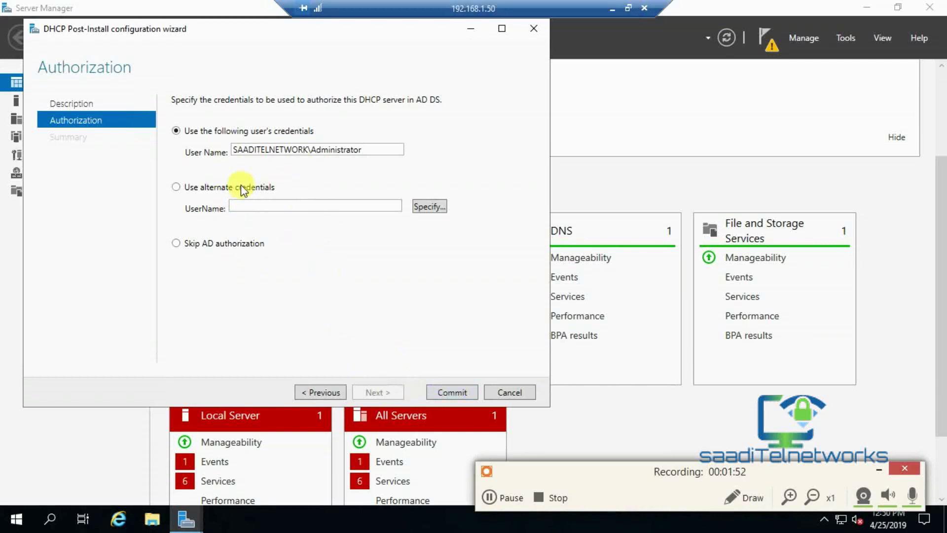
double_click(389, 150)
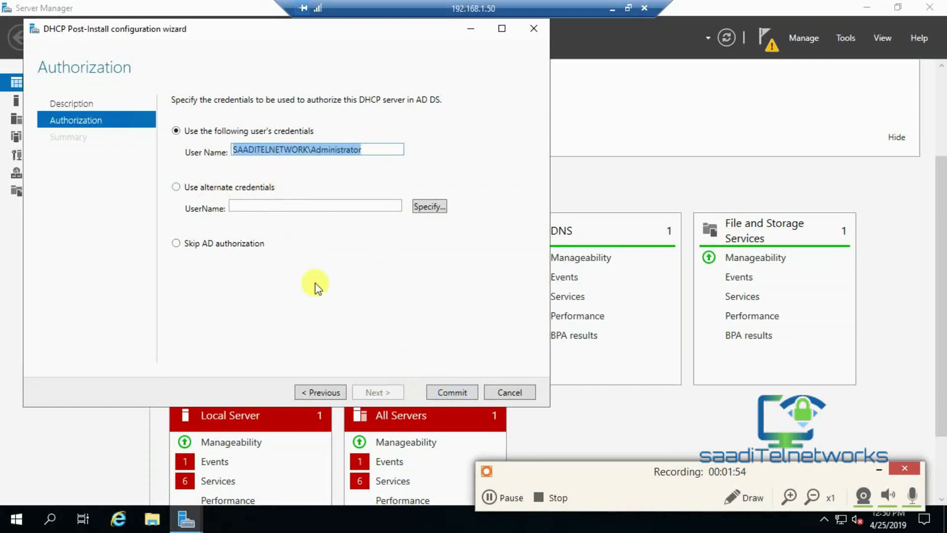
left_click(429, 206)
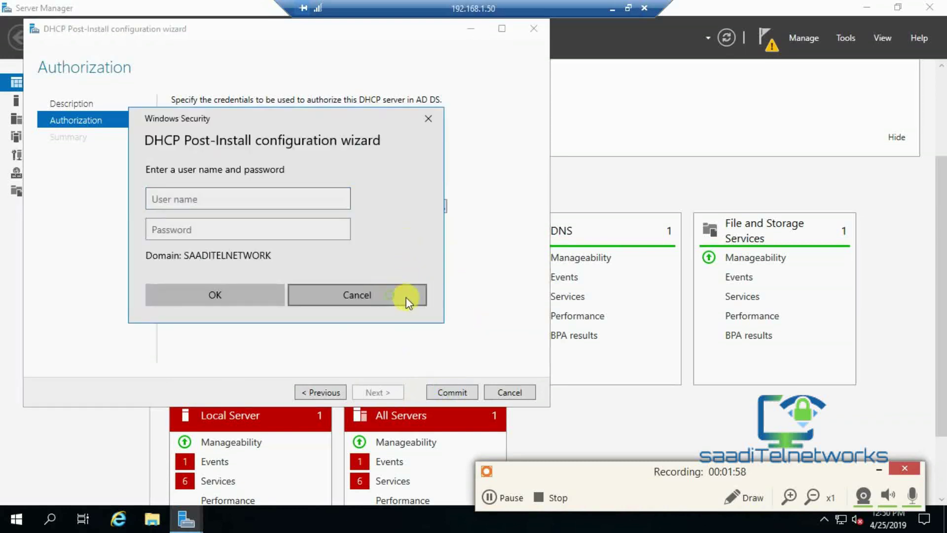
left_click(382, 293)
left_click(217, 188)
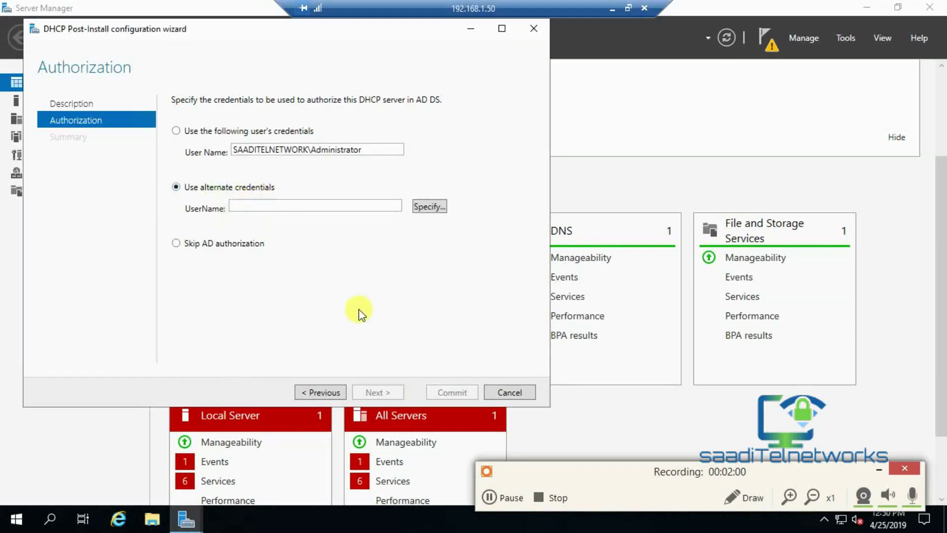
left_click(176, 132)
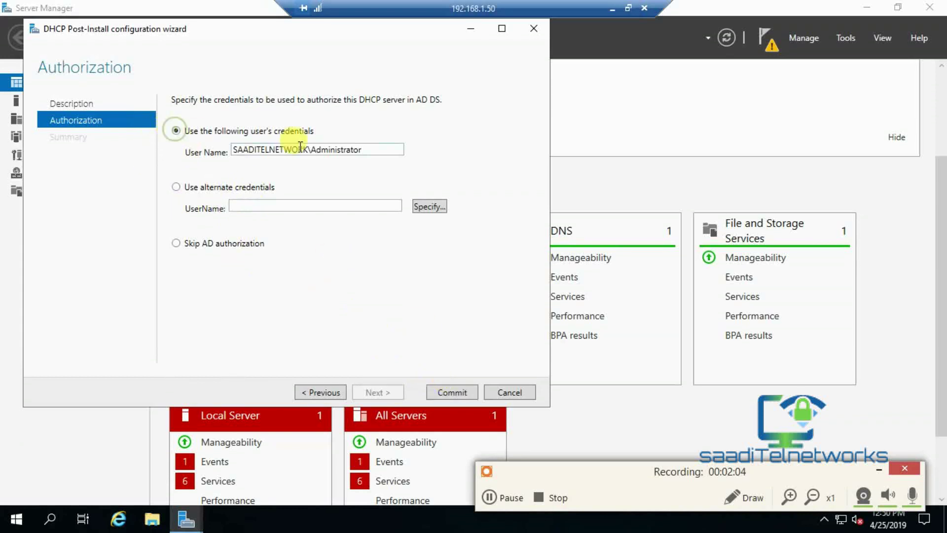
Authorize the DHCP server in AD DS with the SAADITELNETWORK\Administrator credentials and check the post-deployment notification.
double_click(377, 149)
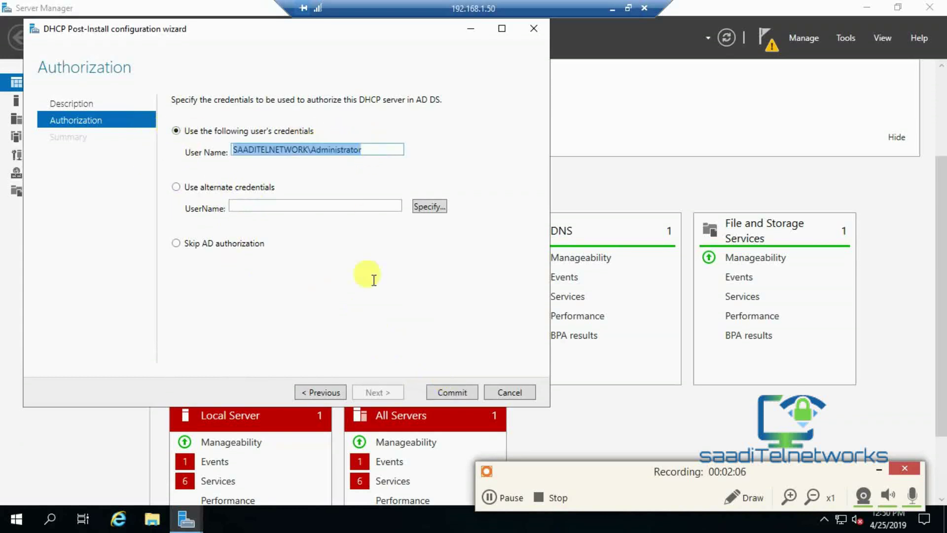
left_click(453, 388)
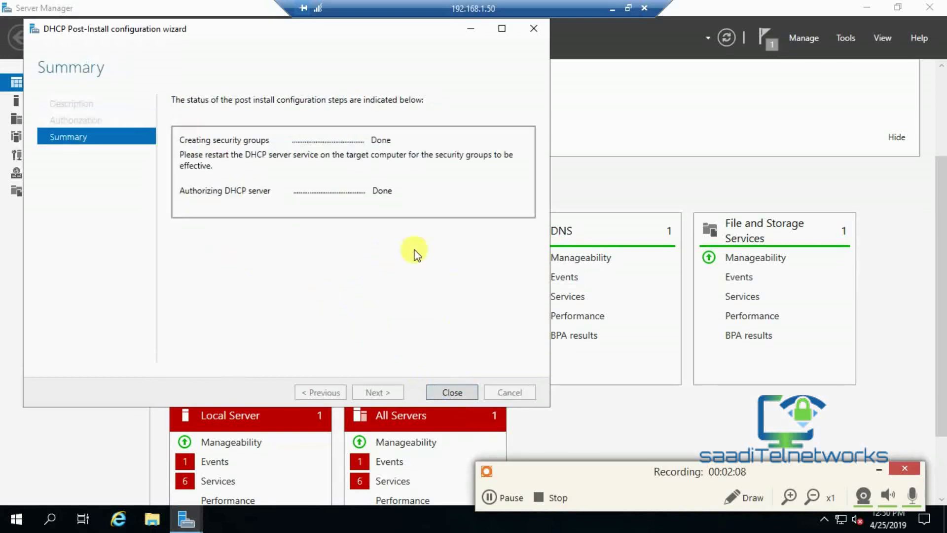
left_click(454, 393)
mouse_move(943, 303)
left_mouse_down()
mouse_move(942, 389)
mouse_move(942, 168)
mouse_move(942, 308)
left_mouse_up()
left_click(766, 39)
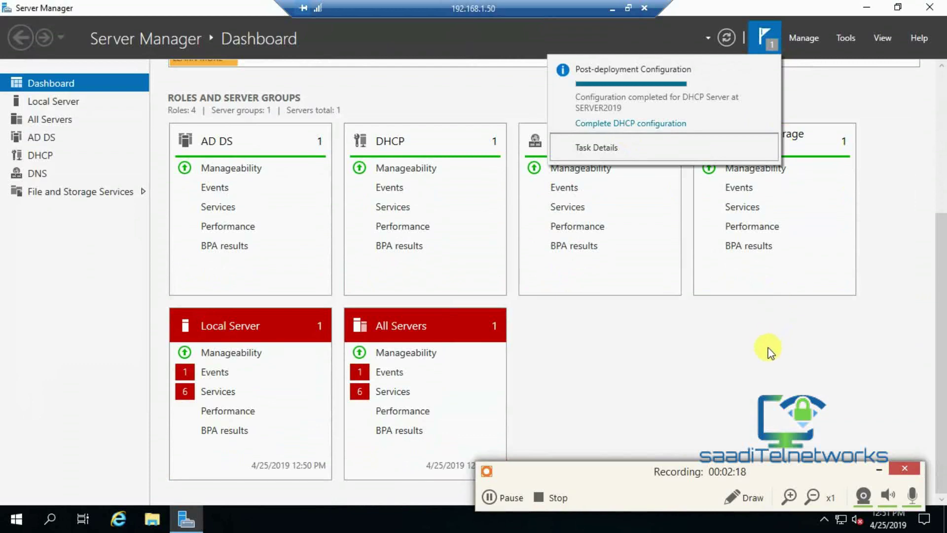
Open DHCP Manager for SERVER2019 from the DHCP role's server list and maximize its window.
left_click(394, 141)
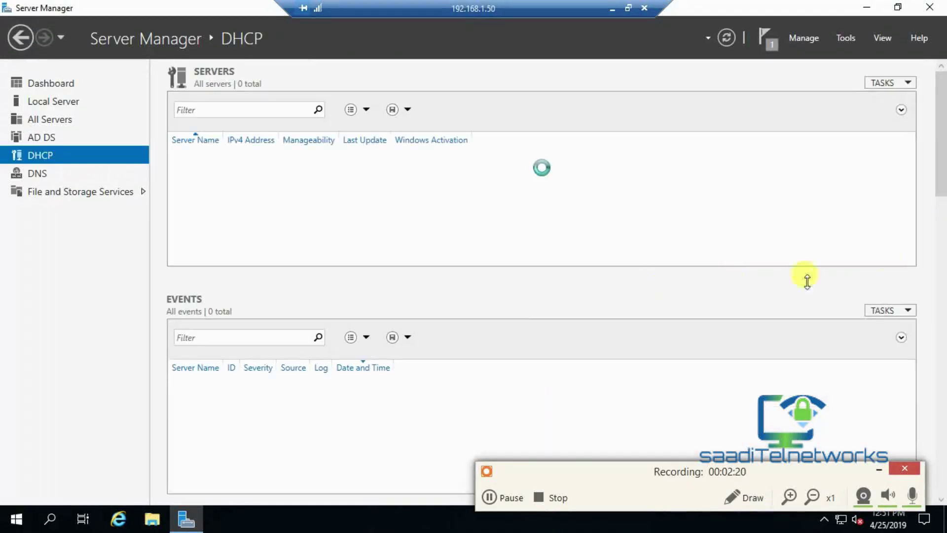
left_click_drag(942, 140, 940, 99)
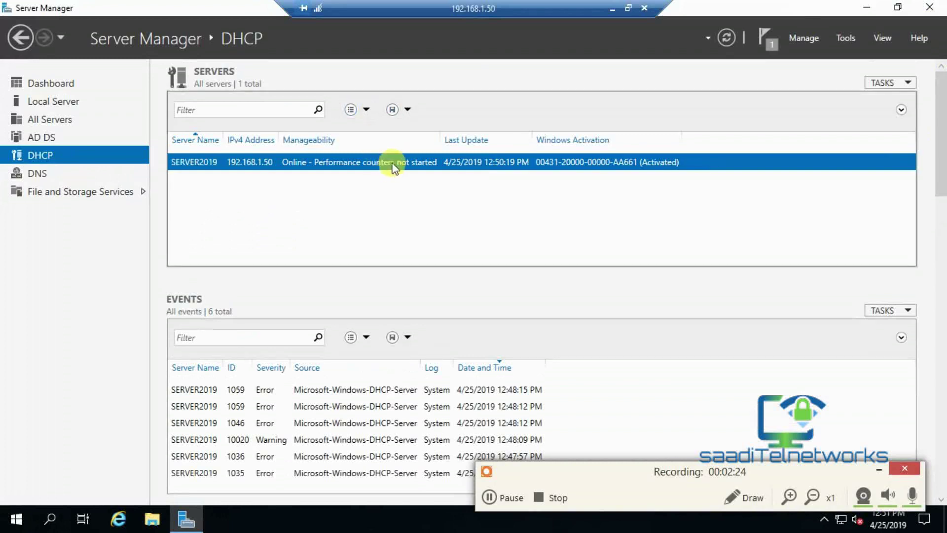
right_click(371, 168)
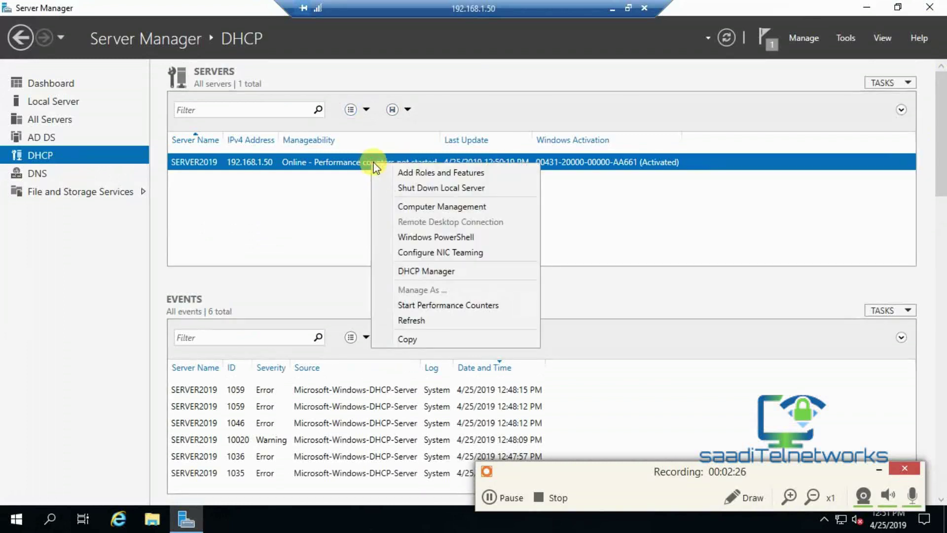
left_click(425, 270)
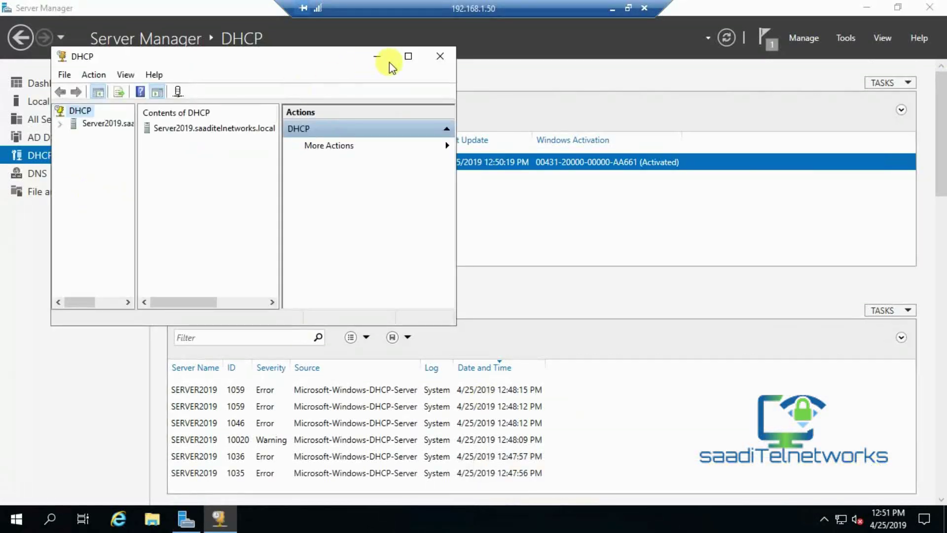
left_click(408, 56)
left_click_drag(84, 62, 143, 61)
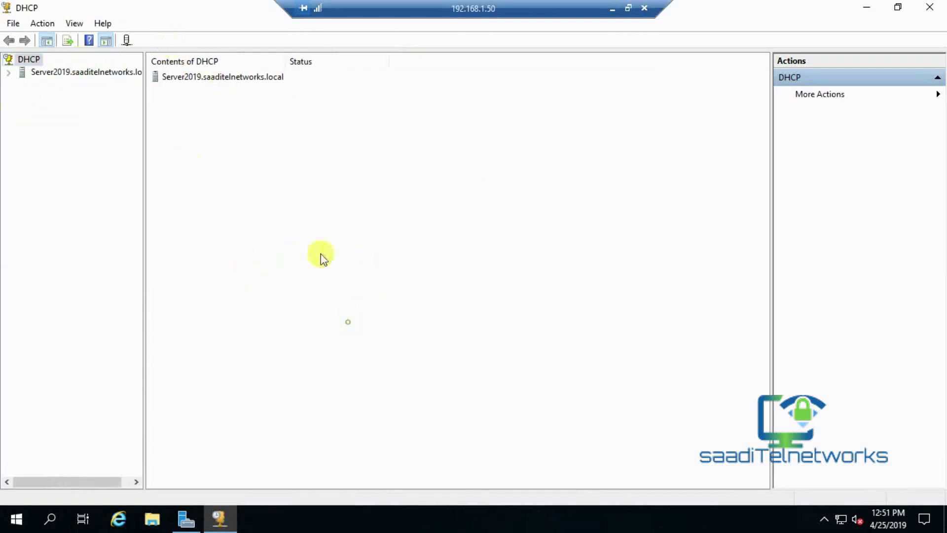
Expand the Server2019 node in the DHCP console and examine the server's contents and its IPv4 node.
left_click(202, 77)
left_click(379, 339)
left_click(35, 197)
double_click(51, 74)
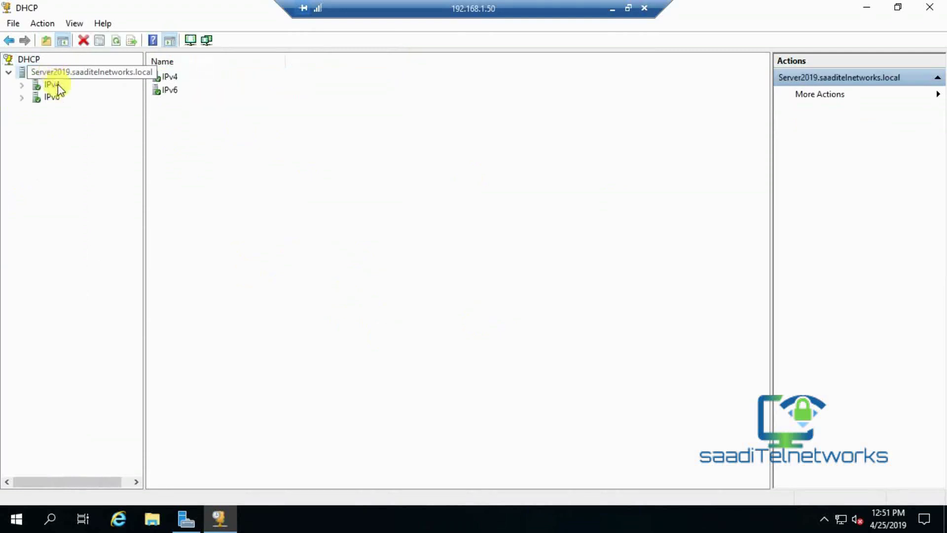
left_click(49, 85)
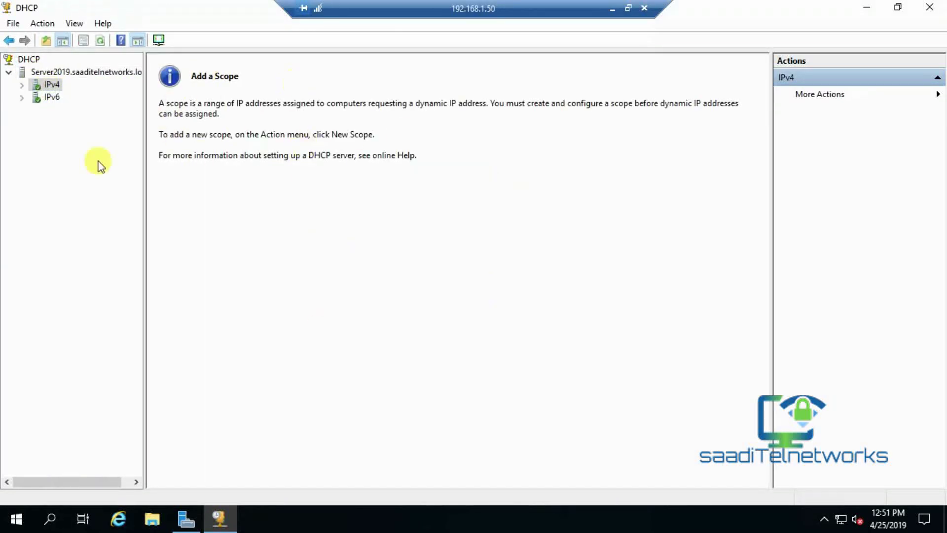
left_click(42, 74)
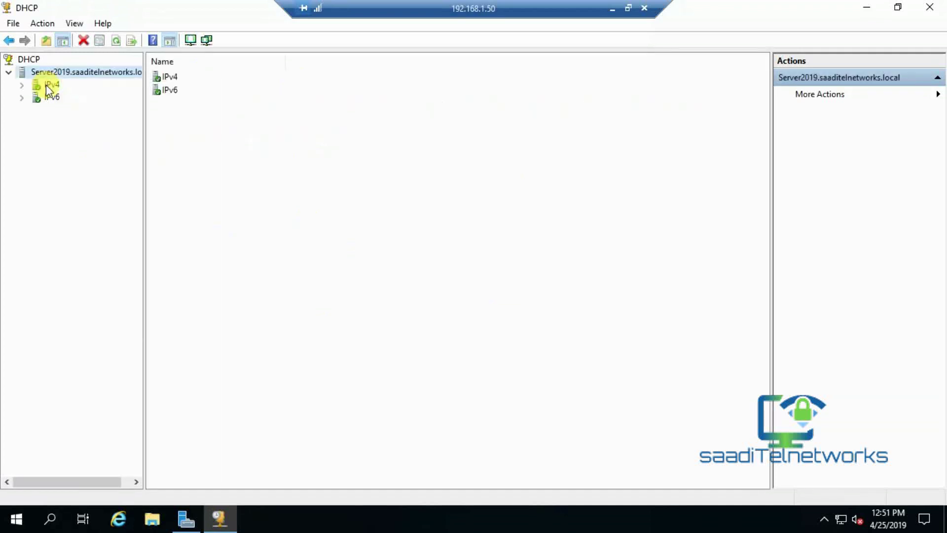
left_click(54, 85)
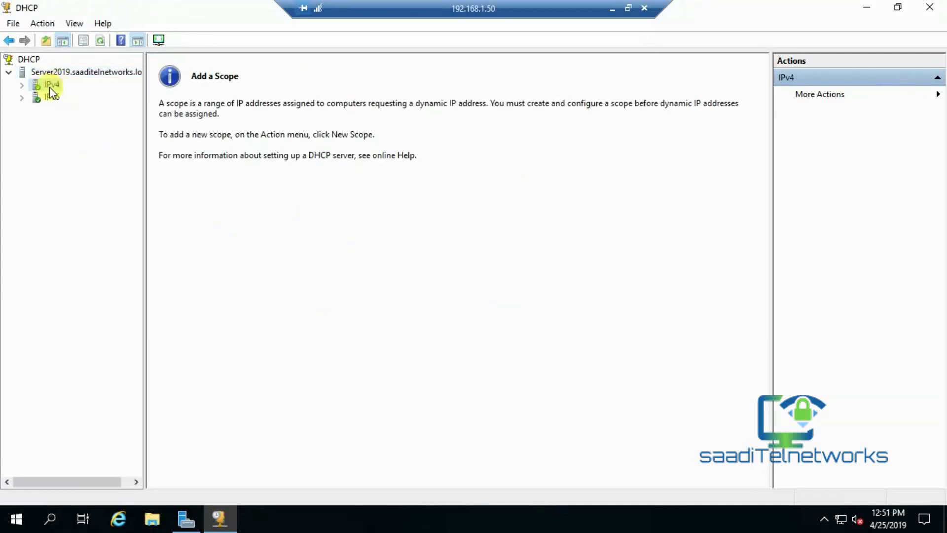
left_click(51, 73)
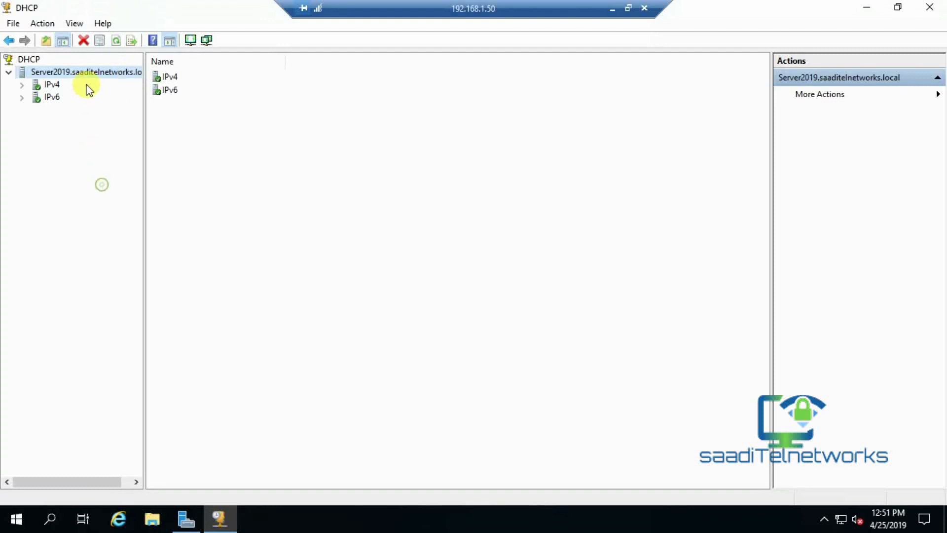
left_click(49, 84)
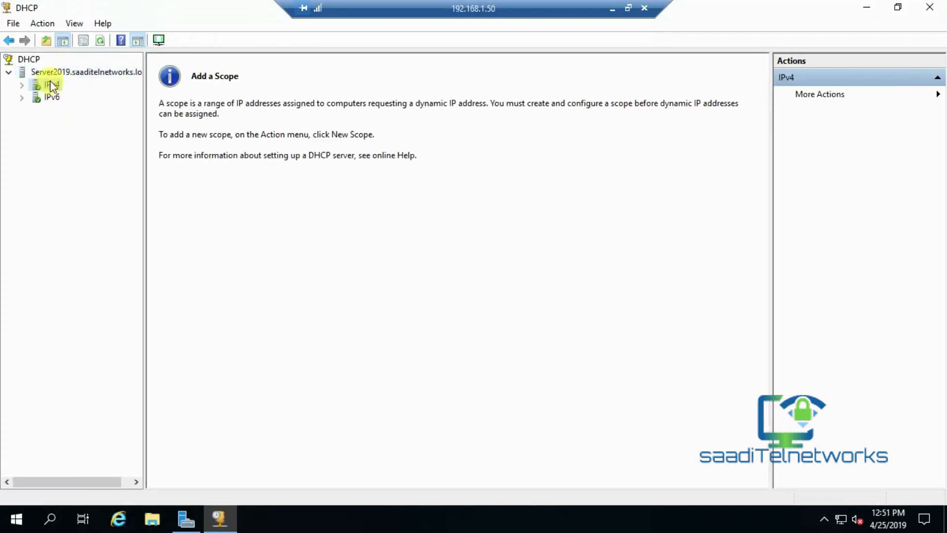
Start a new IPv4 scope named Scope1 without a description.
right_click(49, 84)
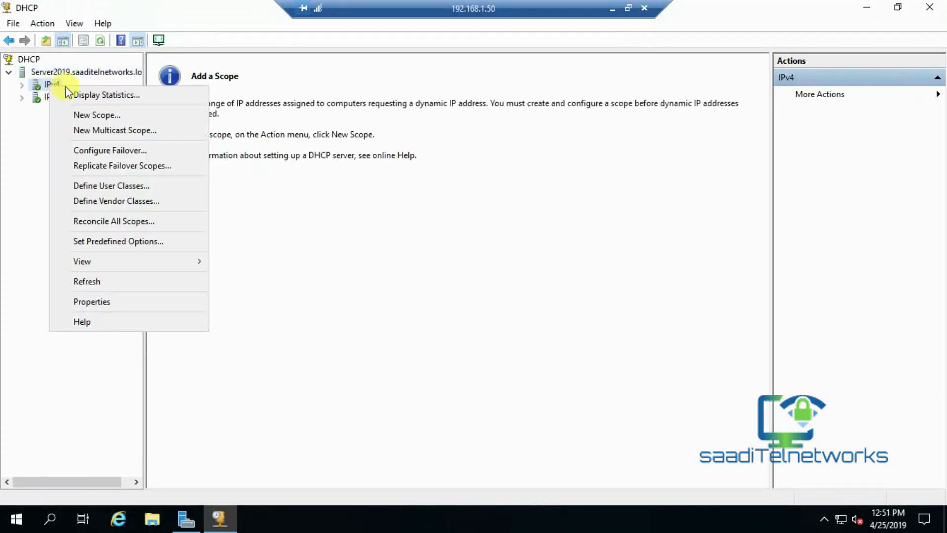
left_click(112, 111)
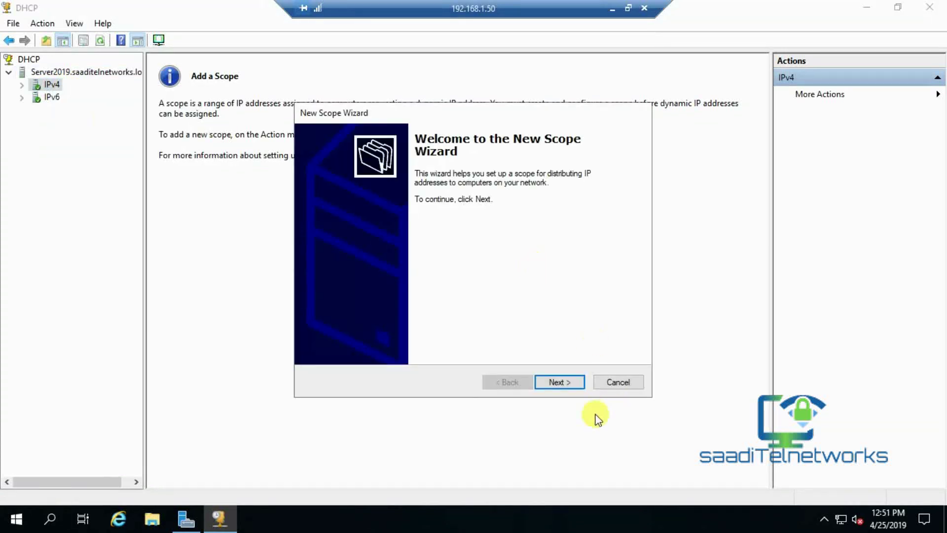
left_click(571, 383)
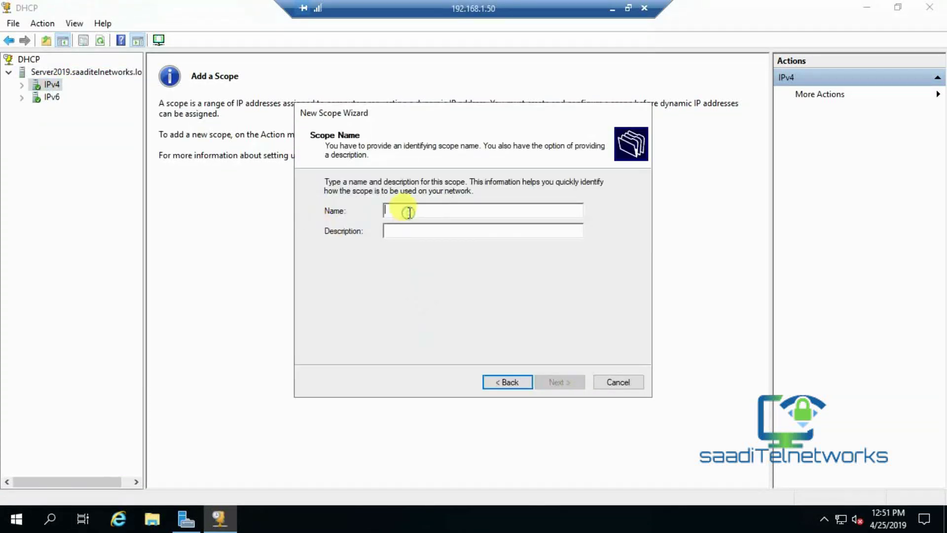
type("Scope")
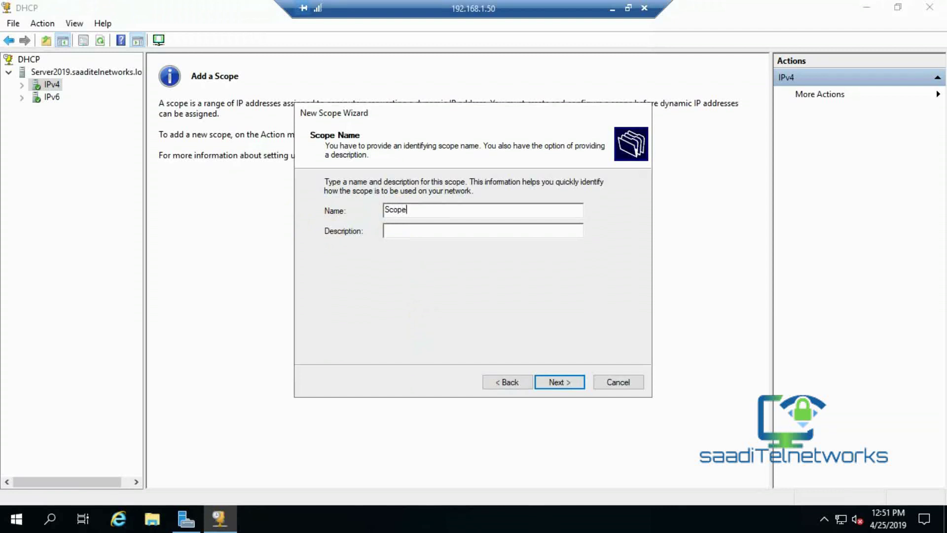
type("1")
left_click(542, 381)
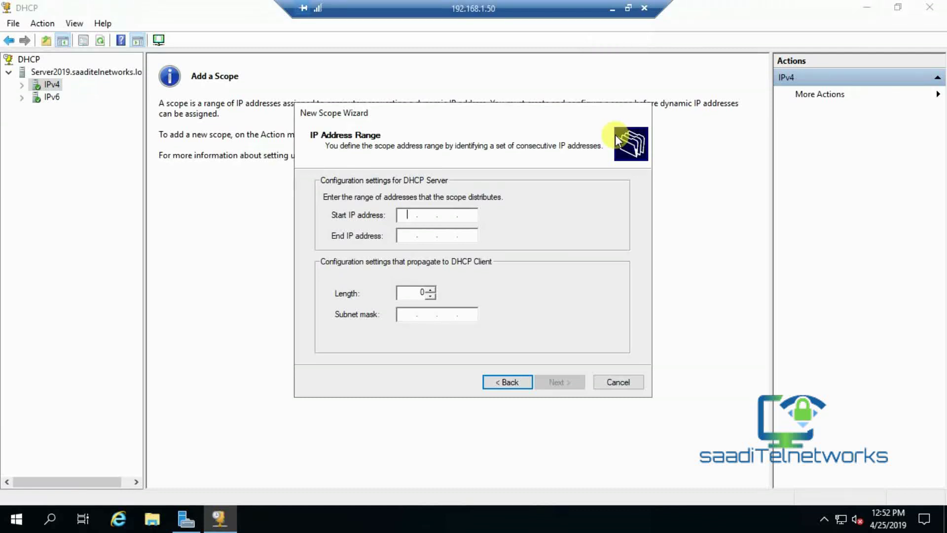
Set the scope's address range from 10.10.10.50 to 10.10.10.100, accepting the default subnet mask.
type("10 . 10 . 10 . 50")
key("Tab")
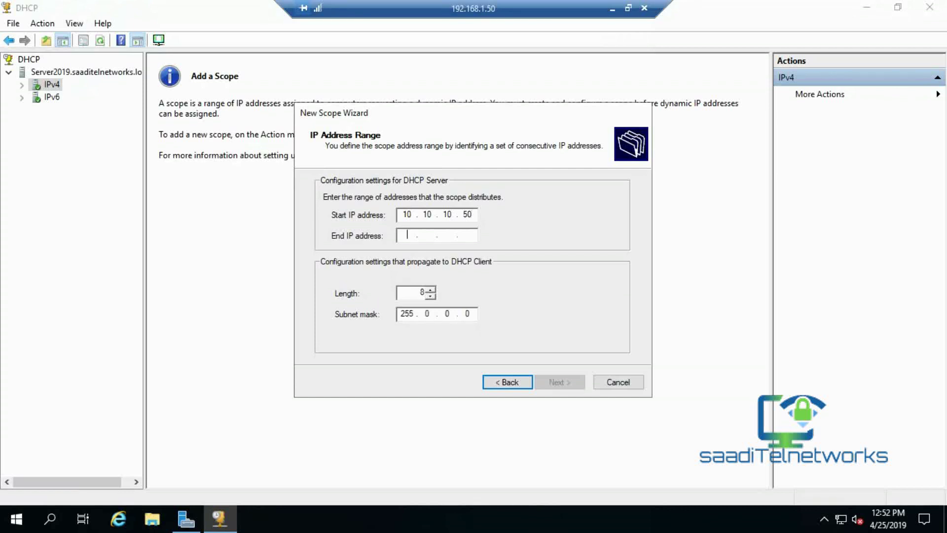
type("10 . 10 . 1 ")
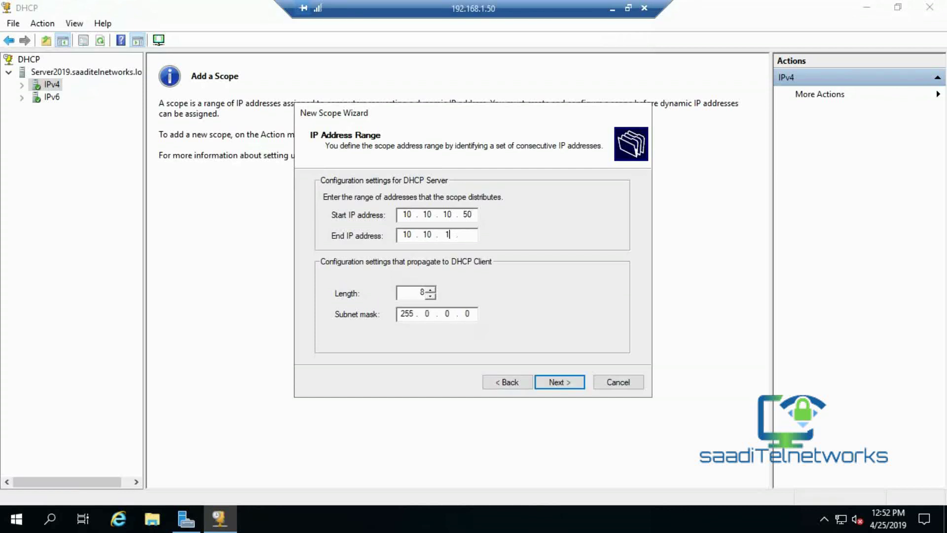
type(".")
key("BackSpace")
type("0.100")
left_click(560, 381)
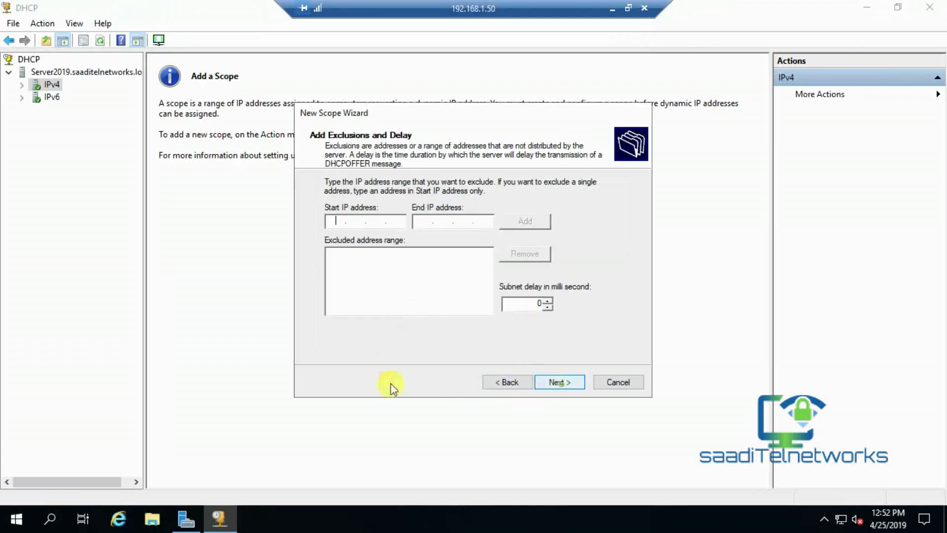
Leave the scope without address exclusions and set its lease duration to 20 days.
left_click(352, 221)
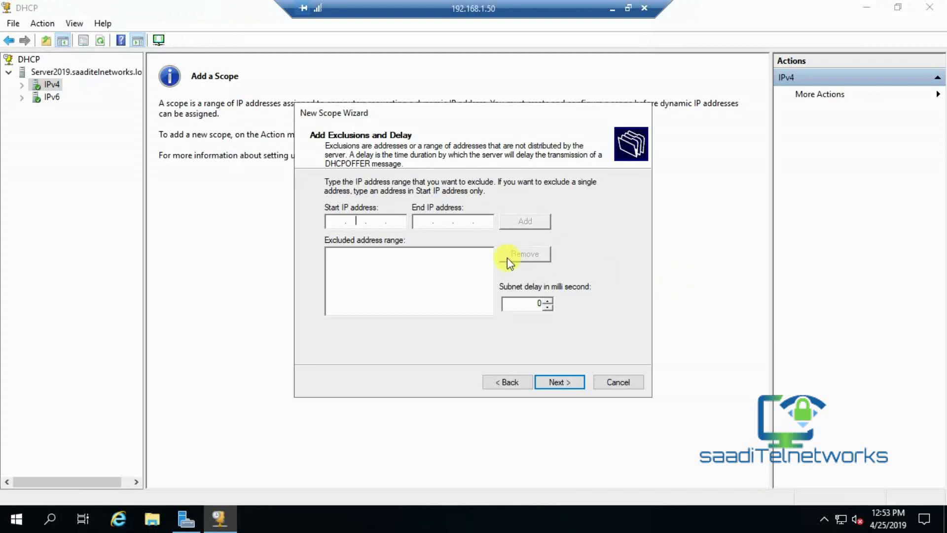
left_click(559, 382)
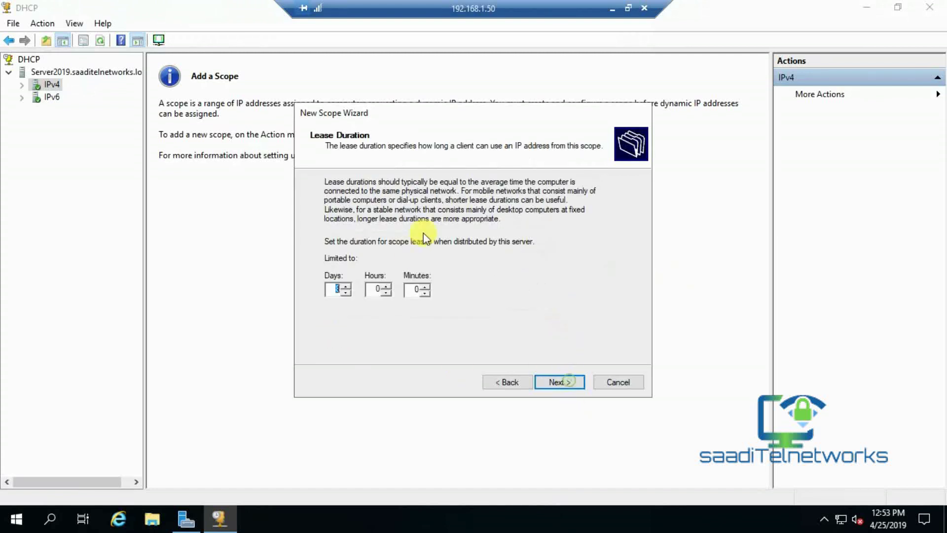
double_click(336, 288)
type("20")
left_click(559, 382)
Choose to configure the scope's DHCP options now and continue to the default gateway settings.
left_click(559, 383)
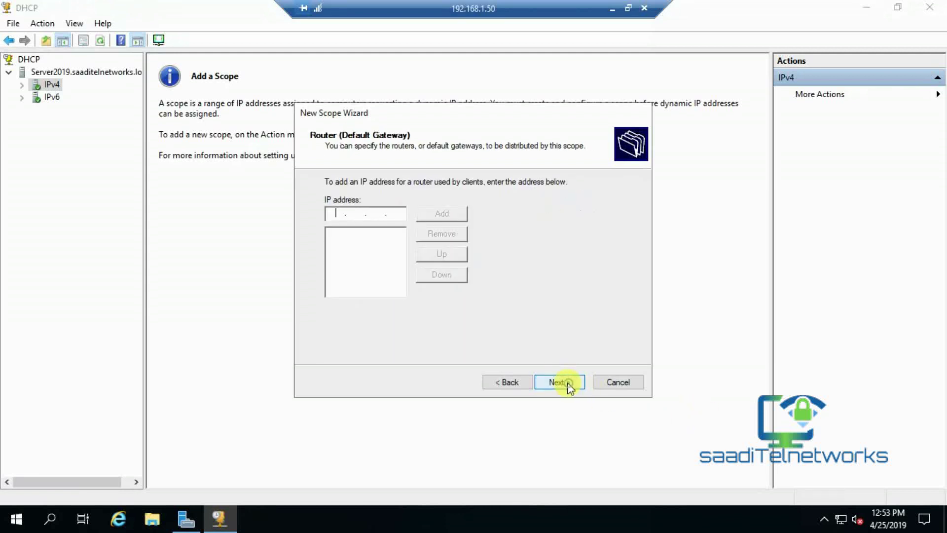
left_click(503, 382)
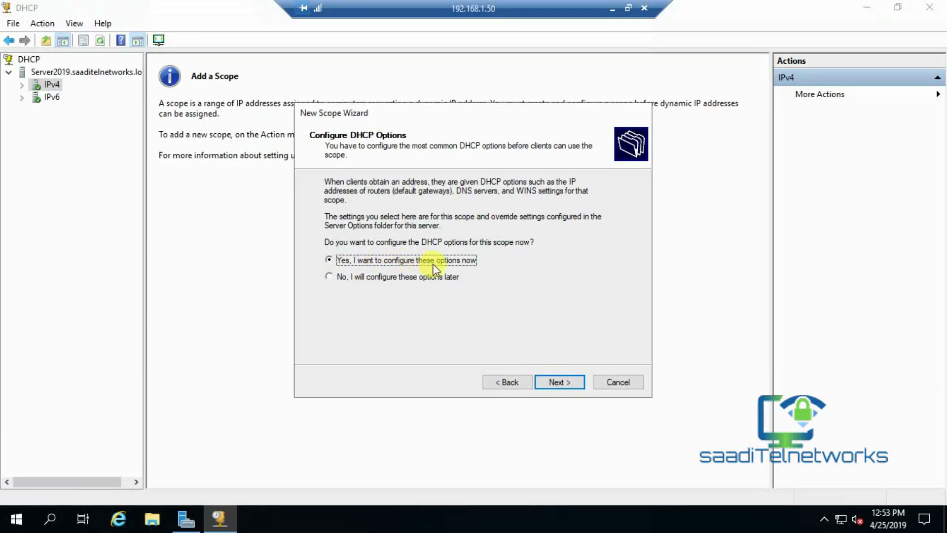
left_click(557, 383)
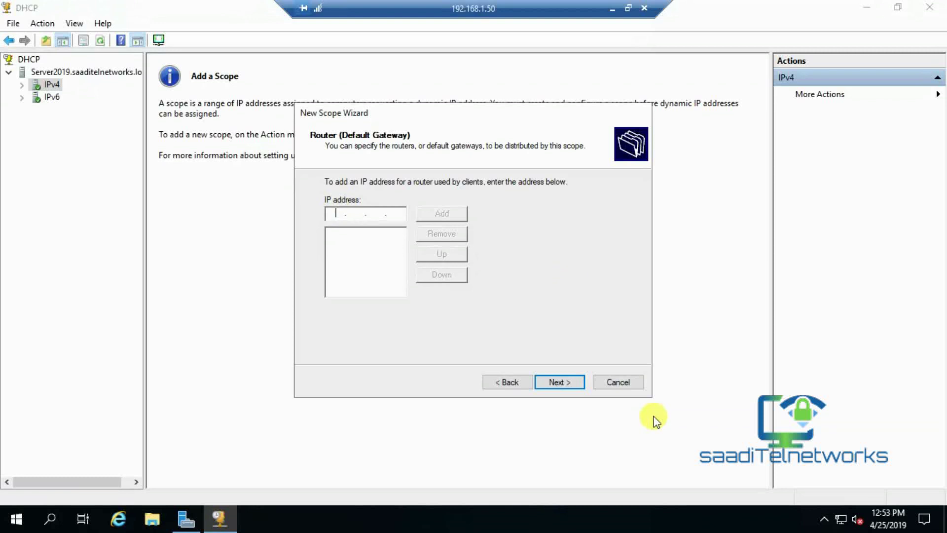
Add 10.10.10.1 as the scope's default gateway and continue to the DNS settings.
type("192. . .")
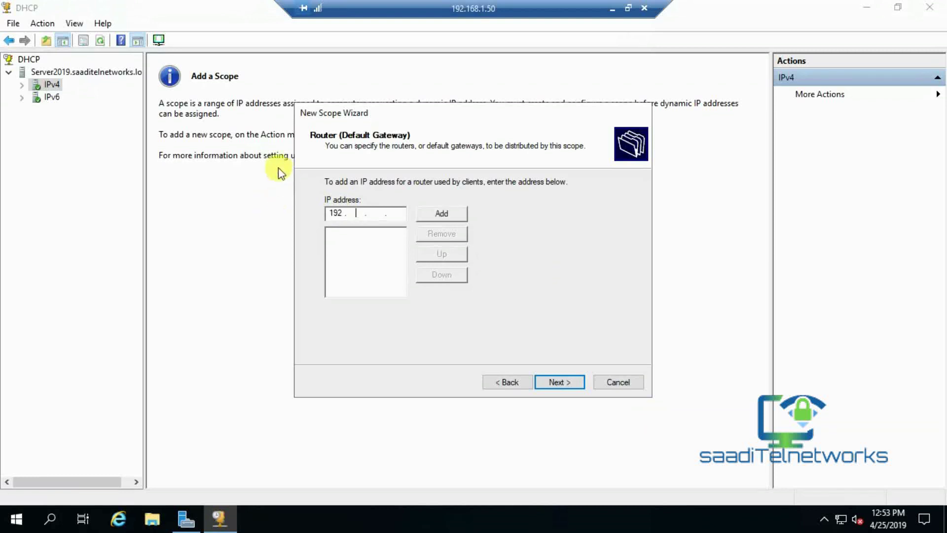
double_click(346, 216)
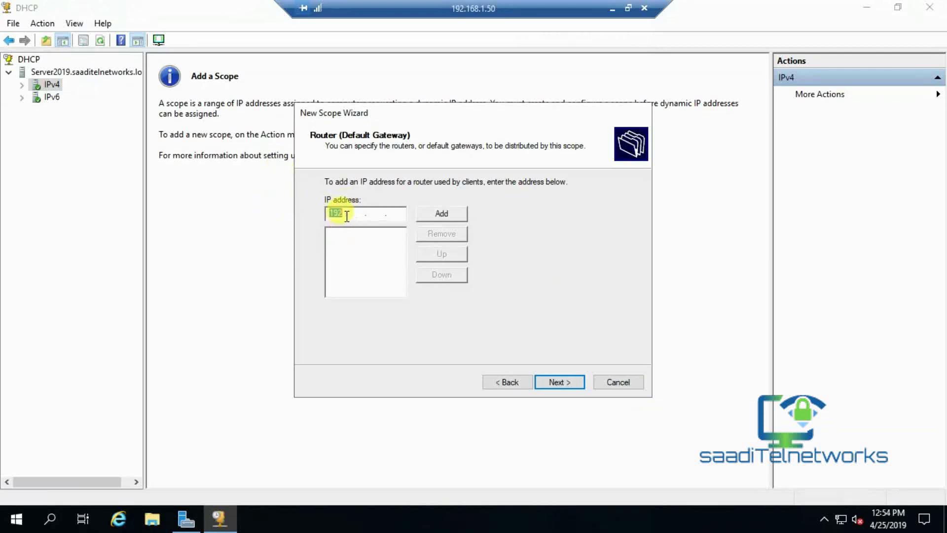
key("BackSpace")
type("10 . 10 . 10 . ")
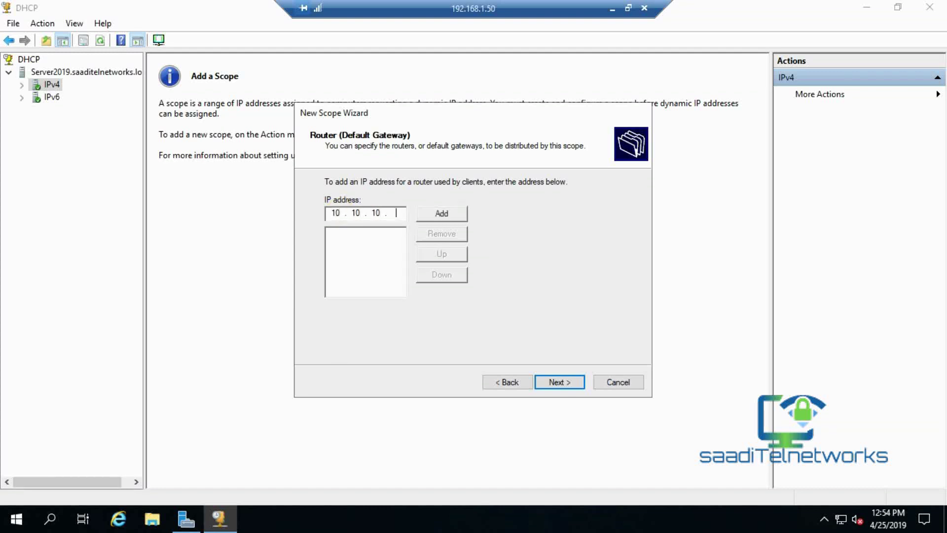
type("1")
left_click(463, 214)
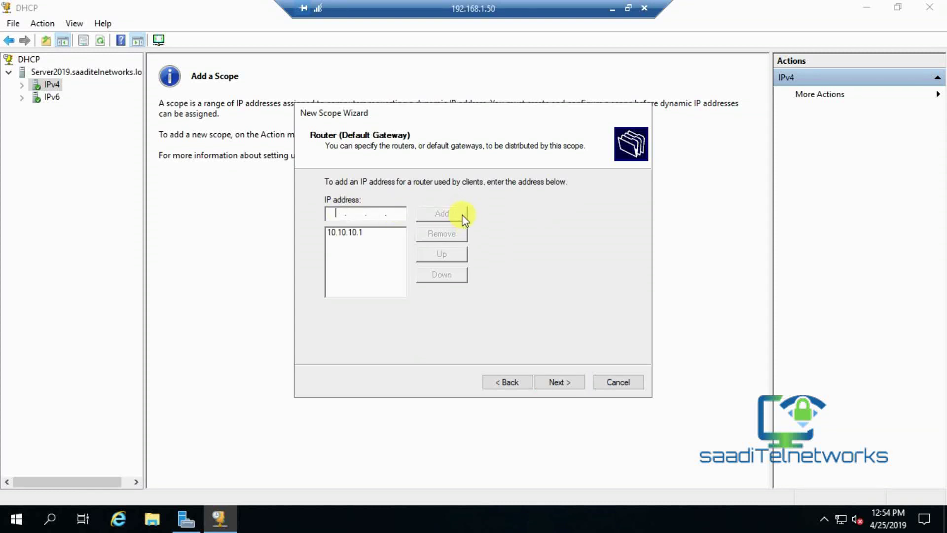
left_click(363, 233)
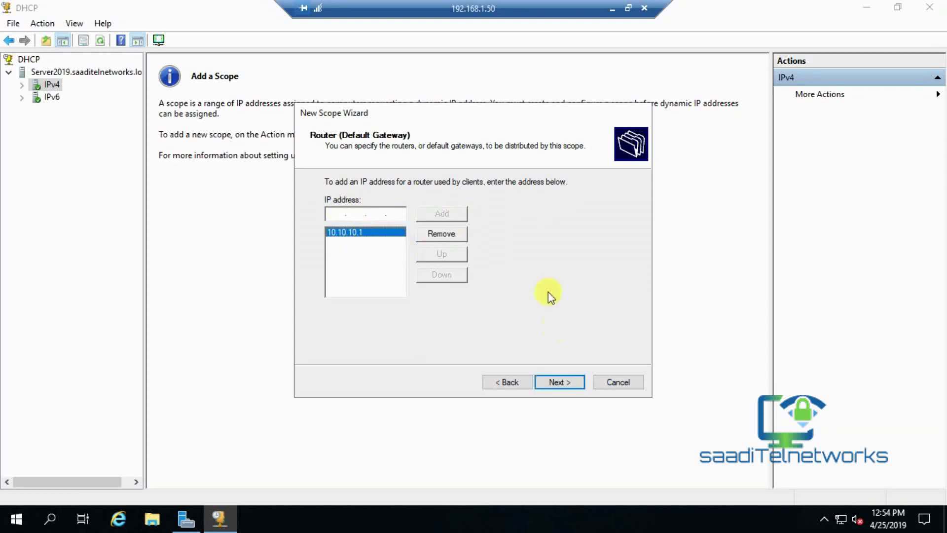
left_click(559, 382)
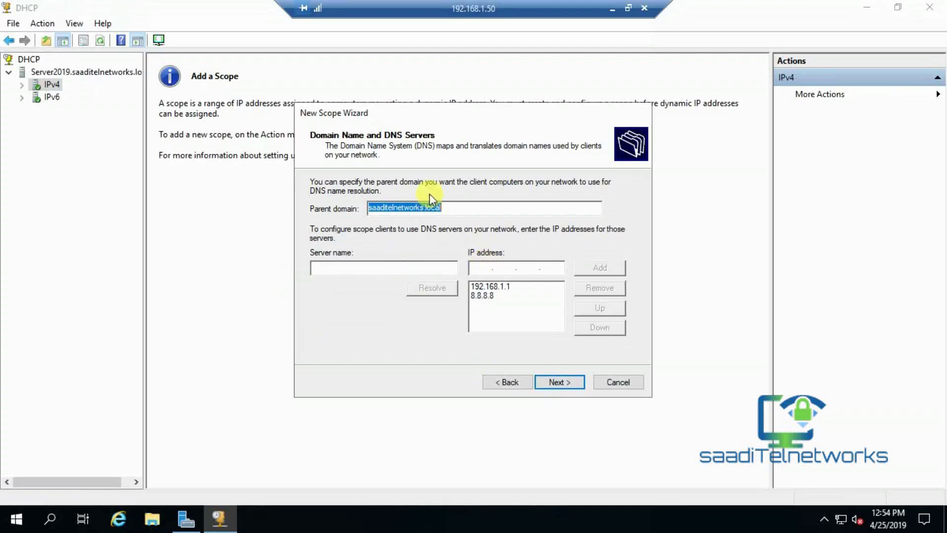
Resolve the server name 192.168.1.1, add it to the scope's DNS servers, and keep the parent domain unchanged.
left_click(500, 294)
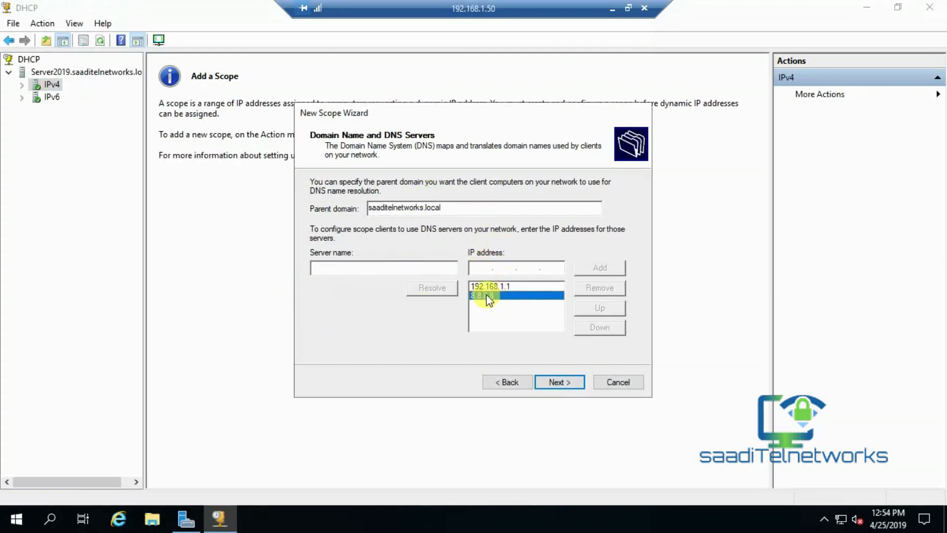
key("Up")
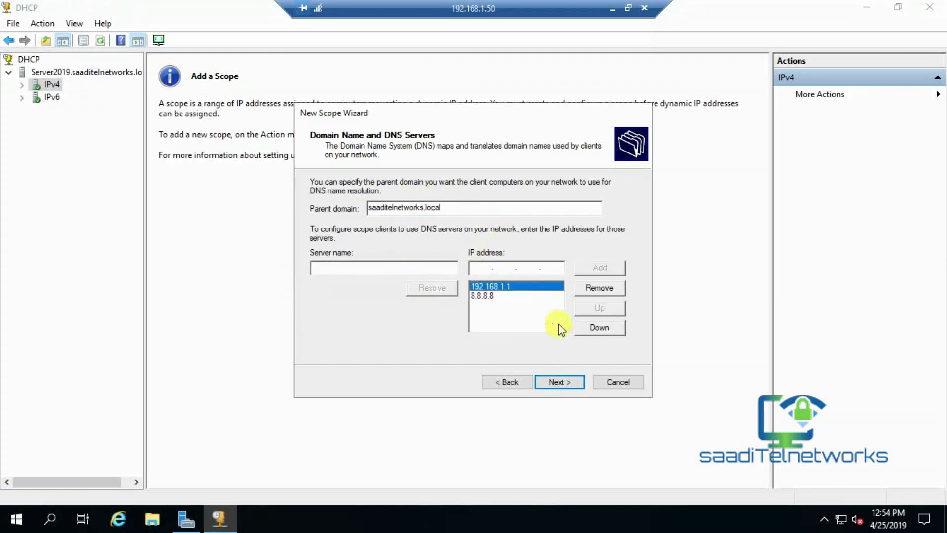
left_click(365, 267)
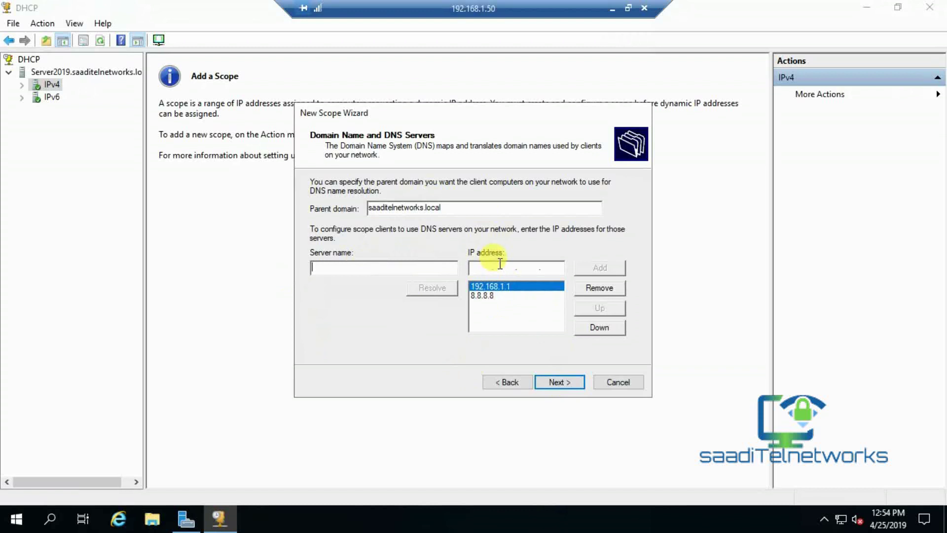
type("192.168")
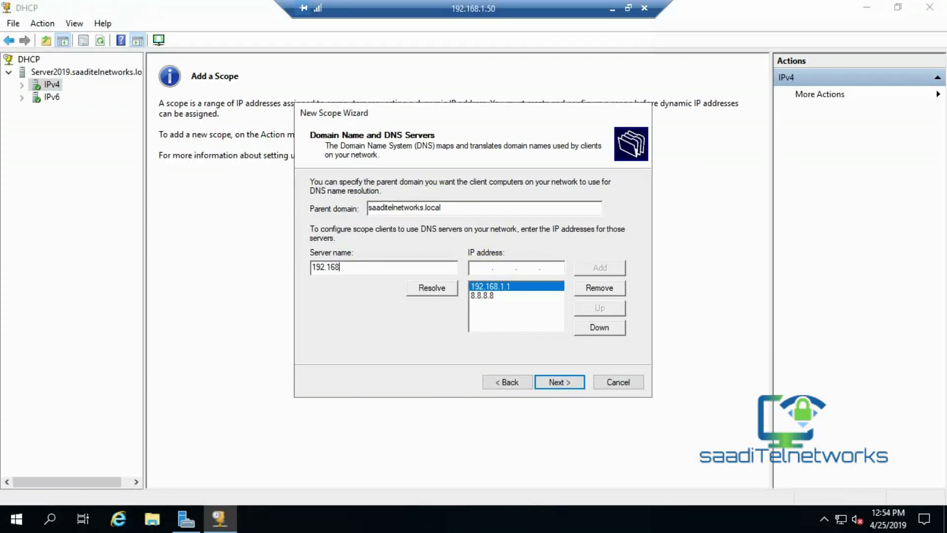
type(".1.1")
left_click(439, 288)
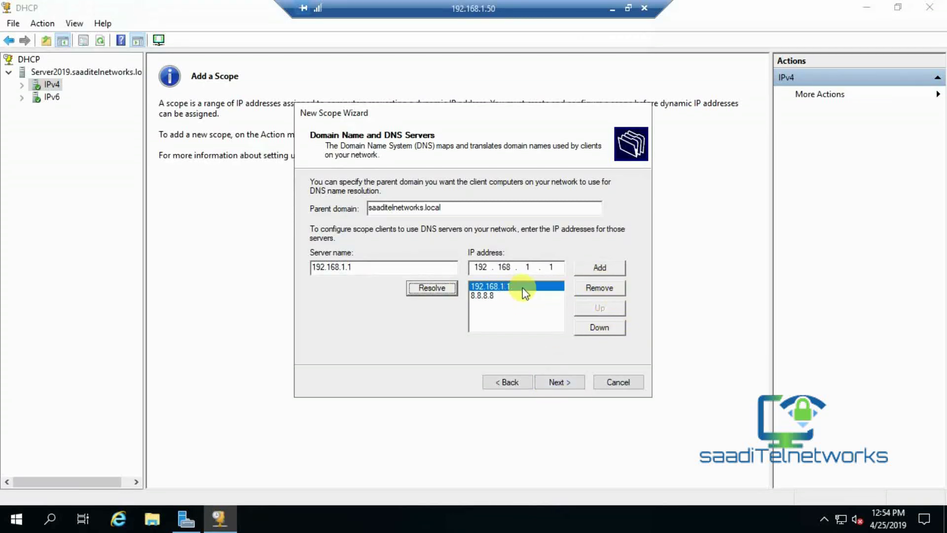
left_click(599, 267)
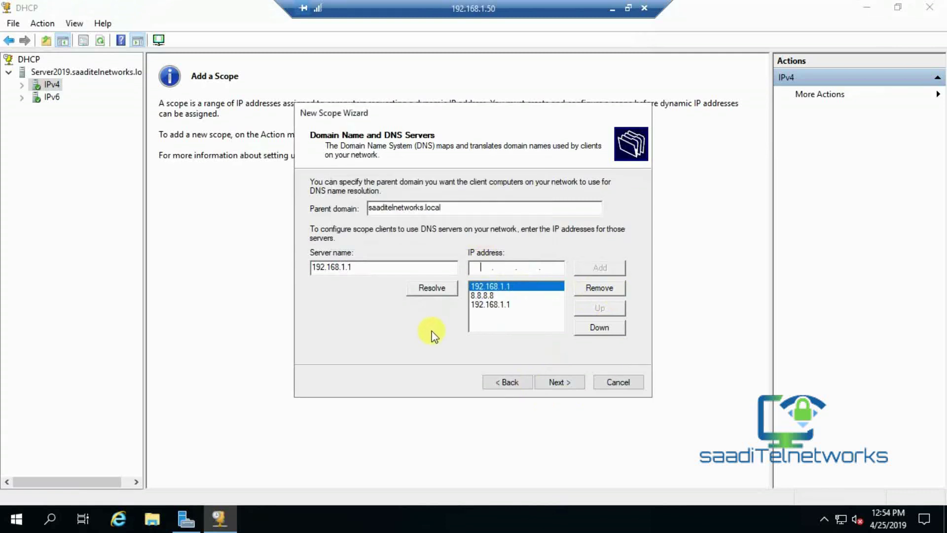
left_click(554, 381)
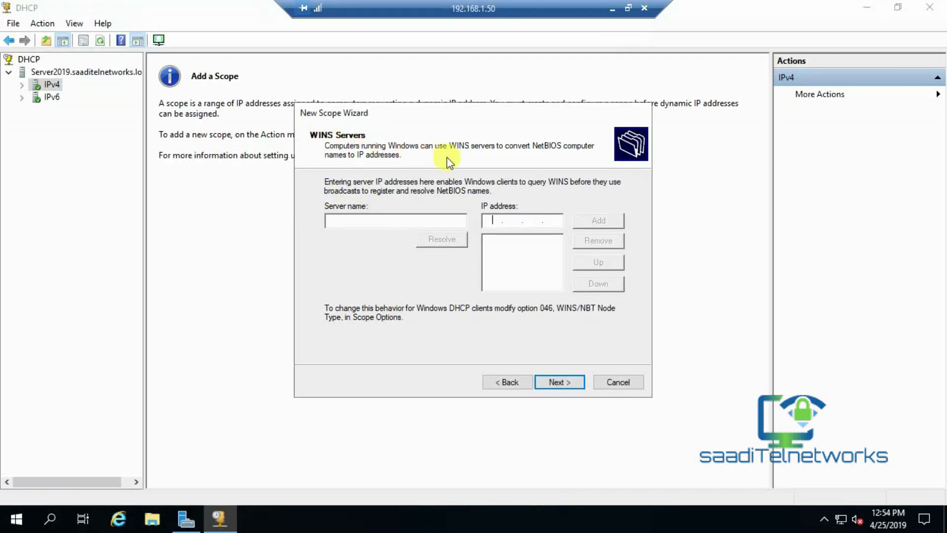
Skip the WINS servers and finish the New Scope Wizard with the scope activated now.
left_click(563, 384)
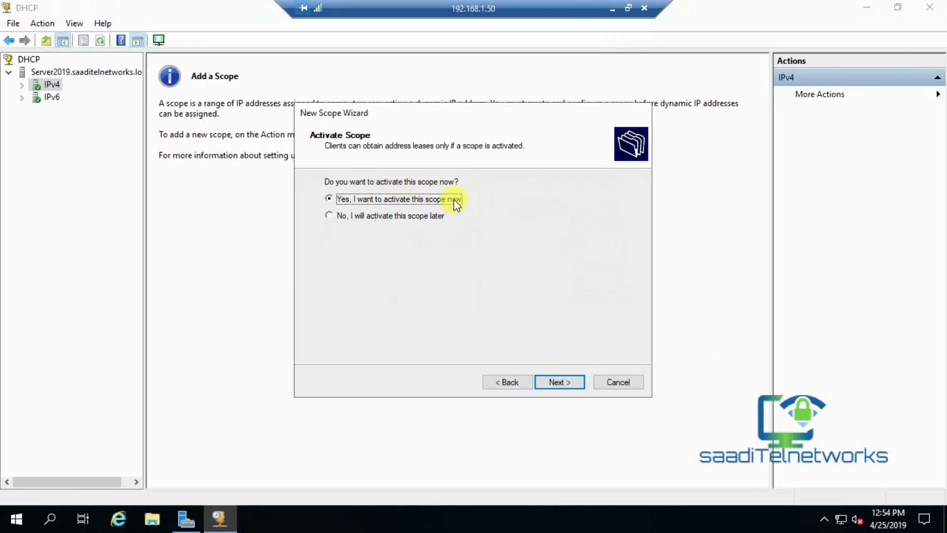
left_click(553, 382)
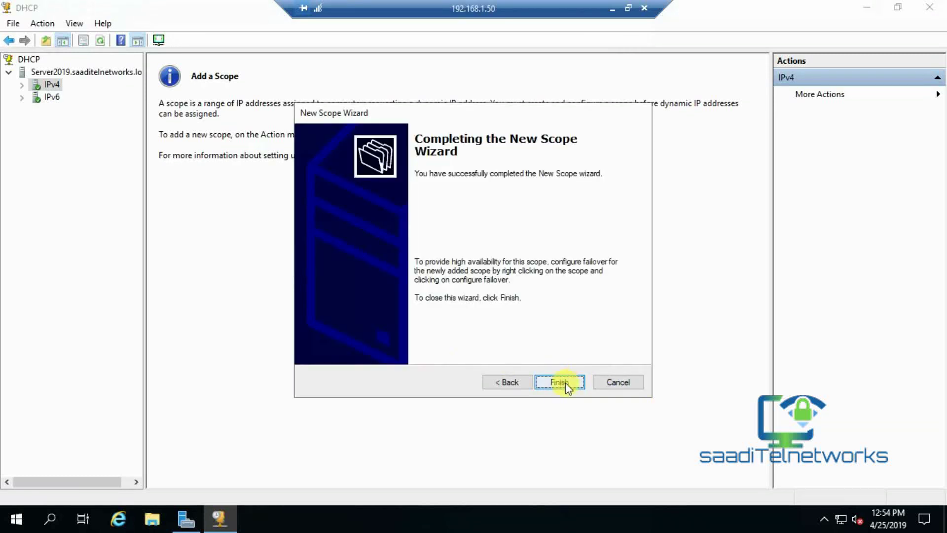
left_click(565, 382)
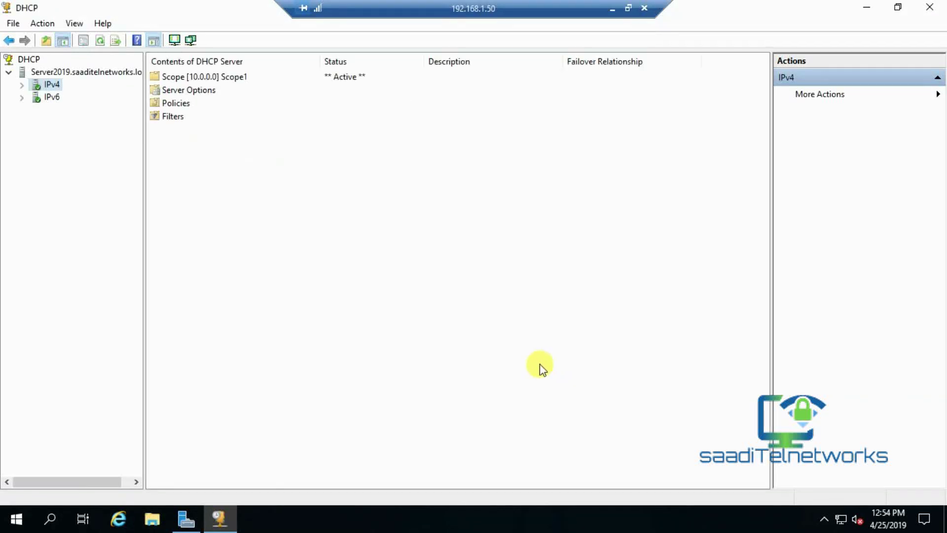
Expand the IPv4 node and check the status of Scope1.
left_click(199, 76)
left_click(31, 88)
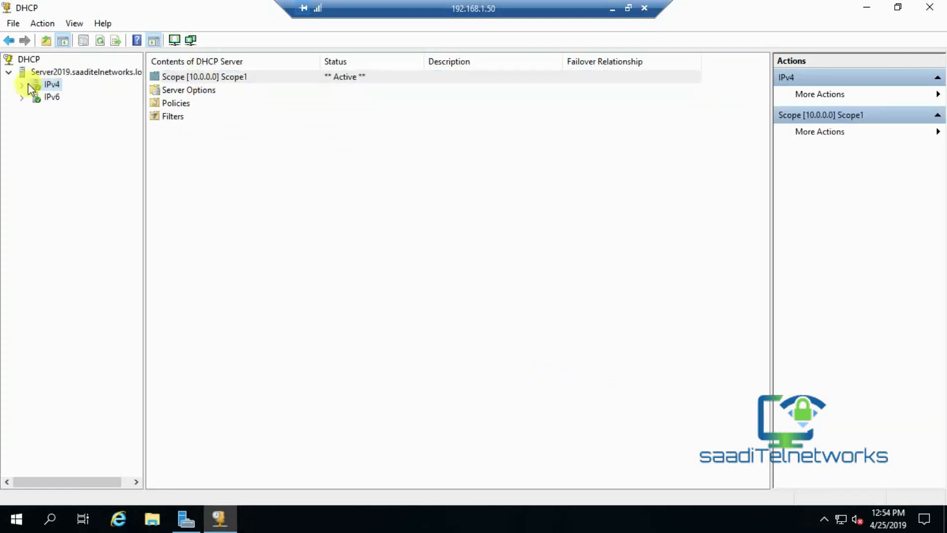
double_click(45, 86)
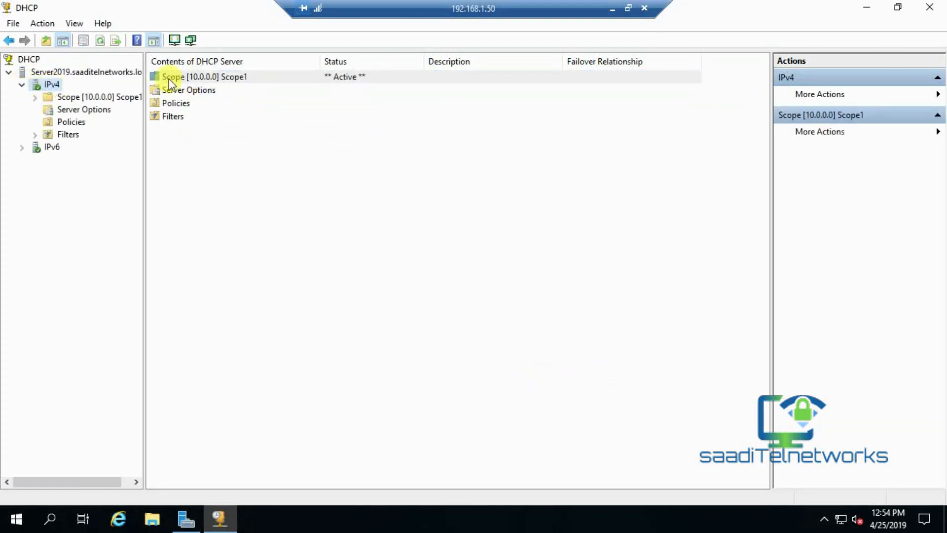
left_click(214, 78)
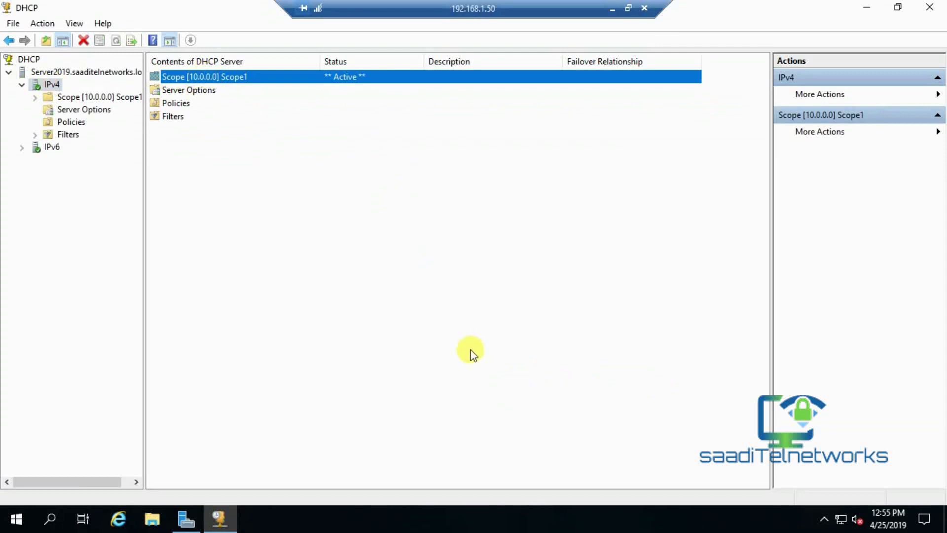
left_click(470, 351)
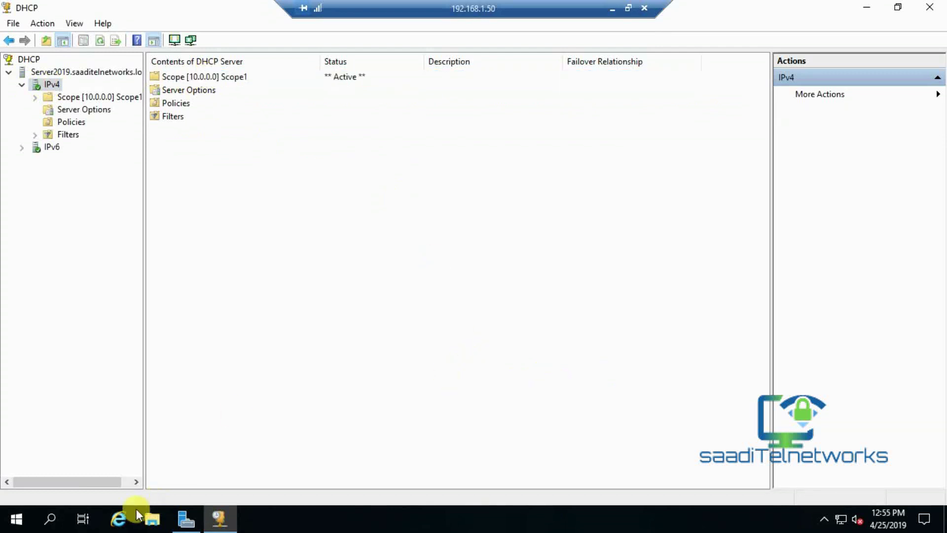
Search Windows for the Services console and open it.
left_click(51, 519)
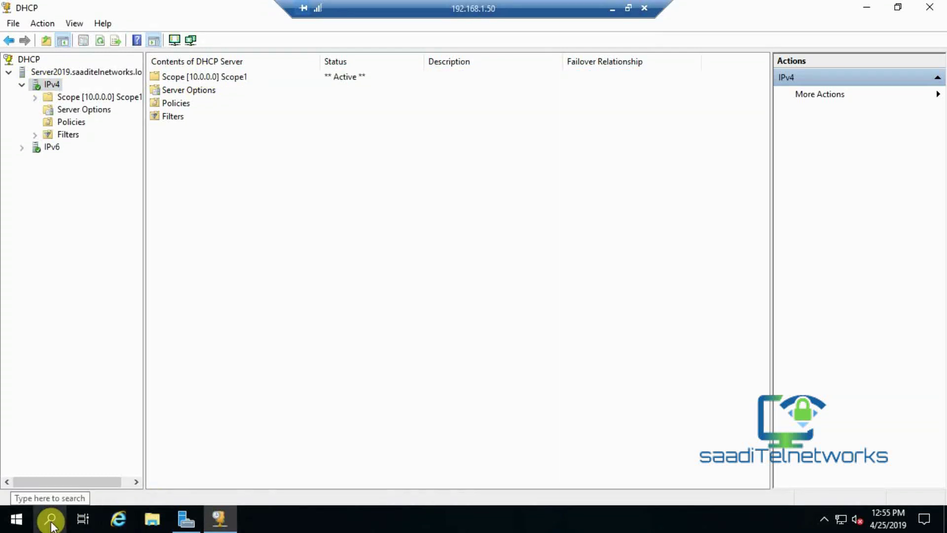
type("s")
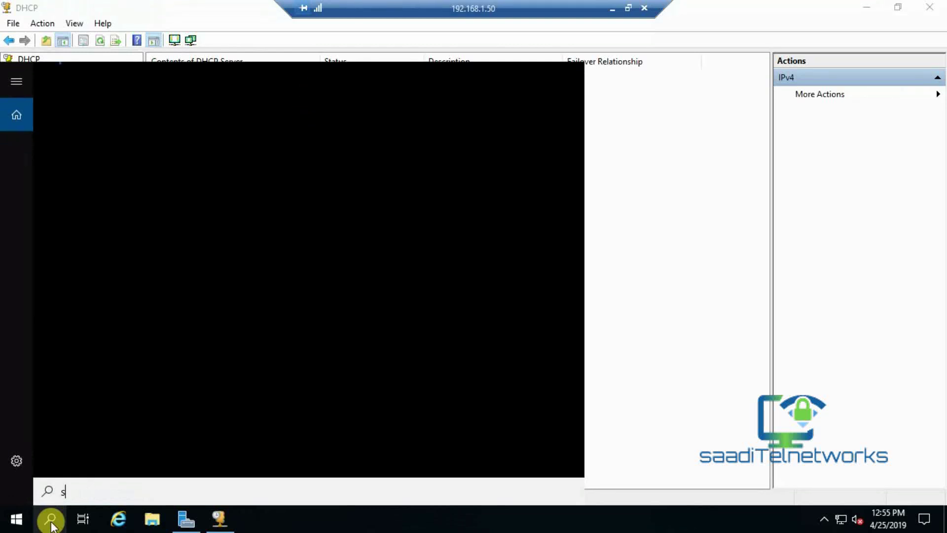
type("erver")
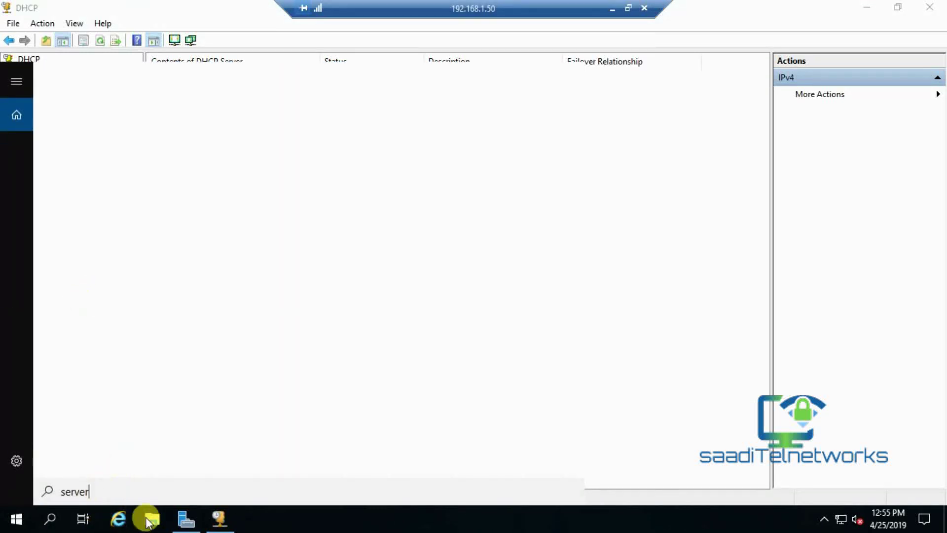
type(" Manager")
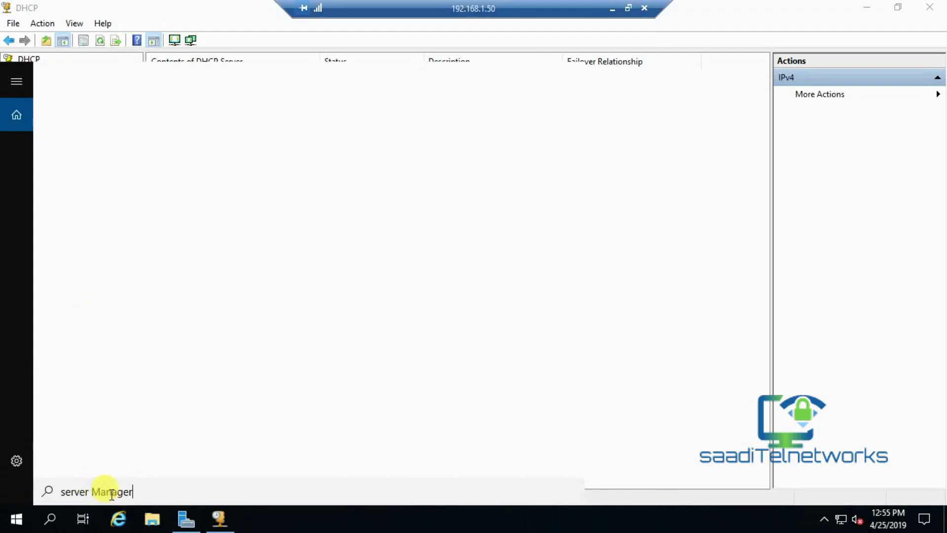
key("BackSpace")
key("BackSpace")
key("BackSpace")
key("BackSpace")
key("BackSpace")
key("BackSpace")
key("BackSpace")
key("BackSpace")
key("BackSpace")
key("BackSpace")
key("BackSpace")
key("BackSpace")
key("BackSpace")
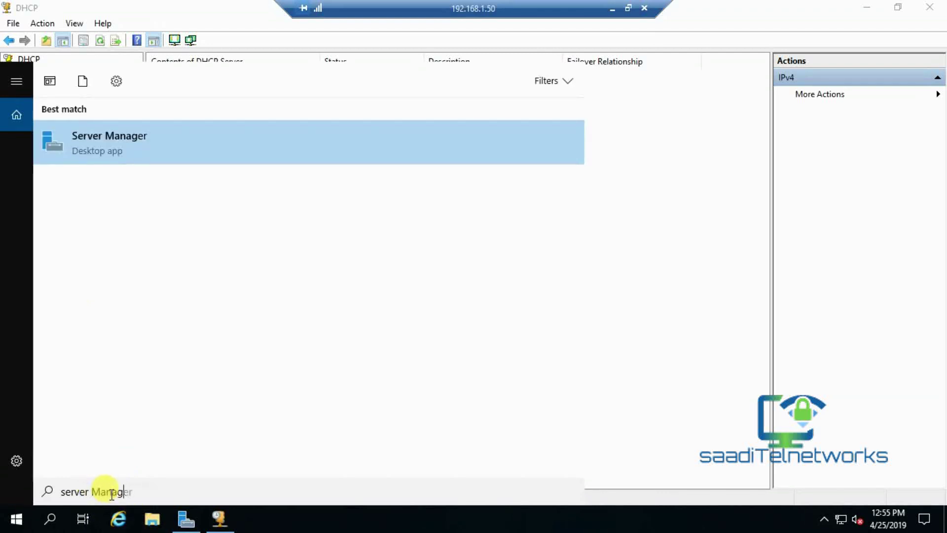
type("service")
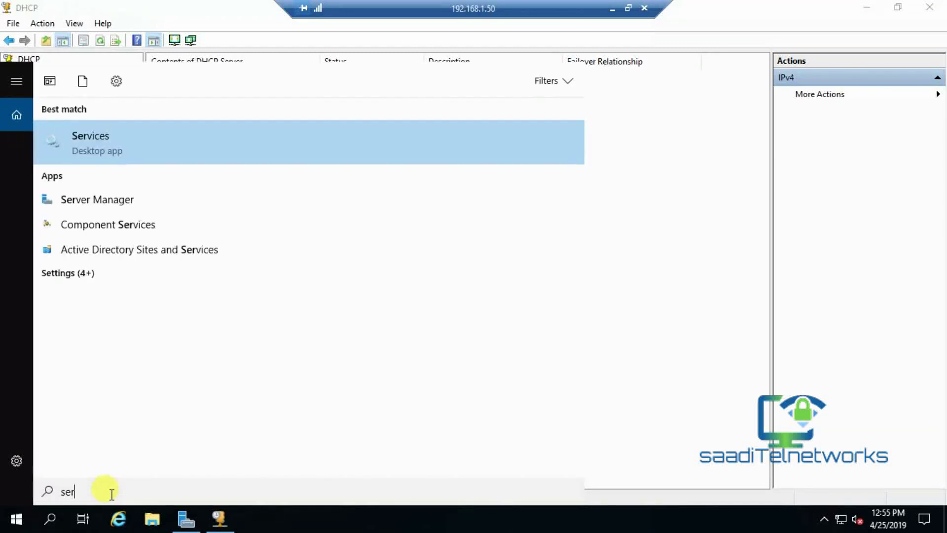
left_click(152, 146)
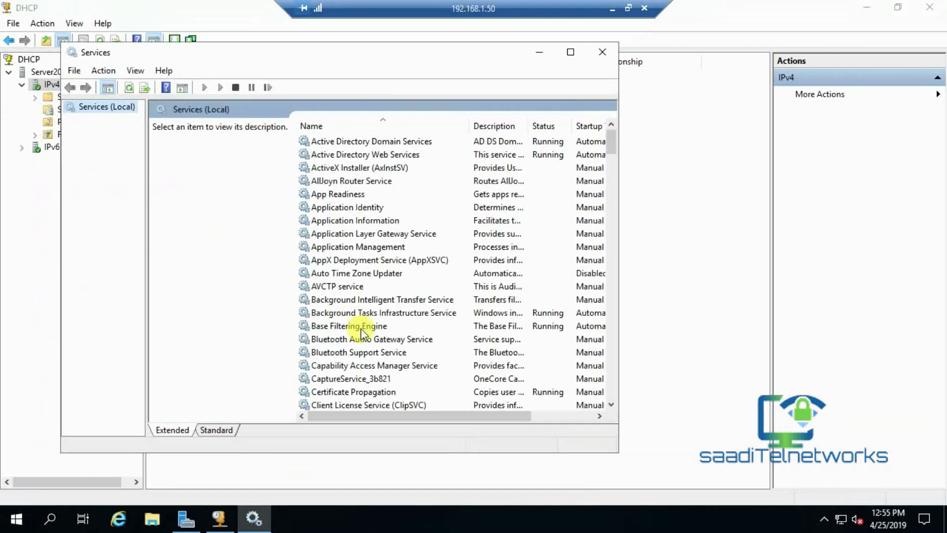
Locate the DHCP Client service, inspect its properties without changing them, and close the Services console.
left_click(328, 268)
key("d")
key("h")
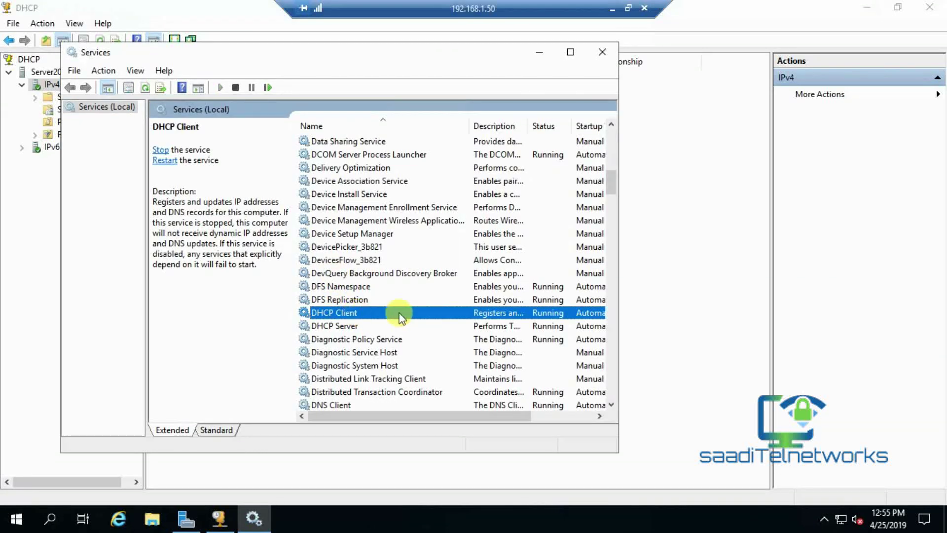
double_click(386, 311)
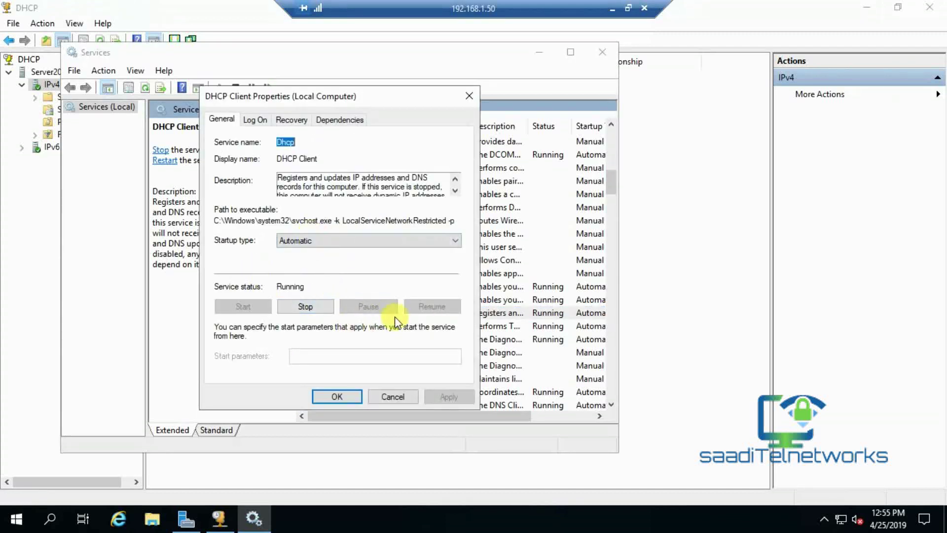
left_click(391, 397)
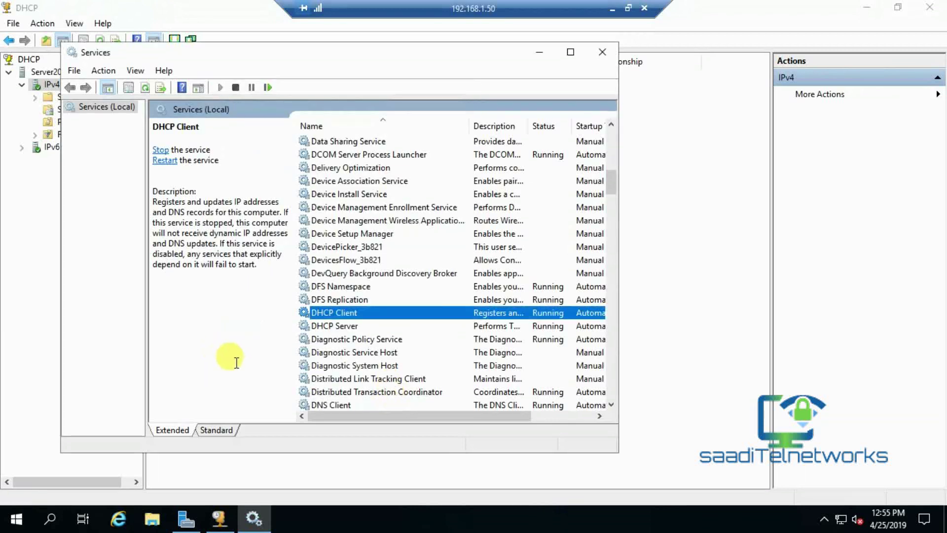
left_click_drag(612, 181, 608, 132)
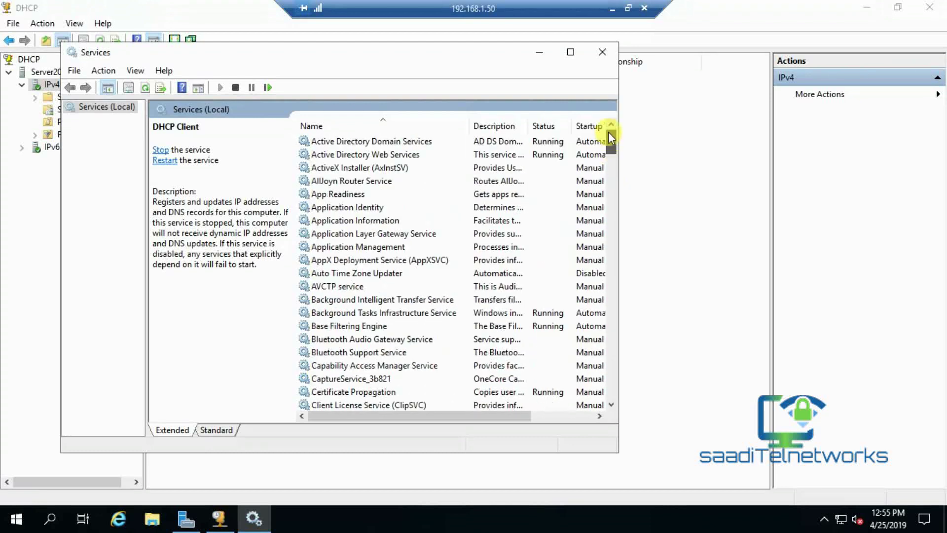
left_click(601, 50)
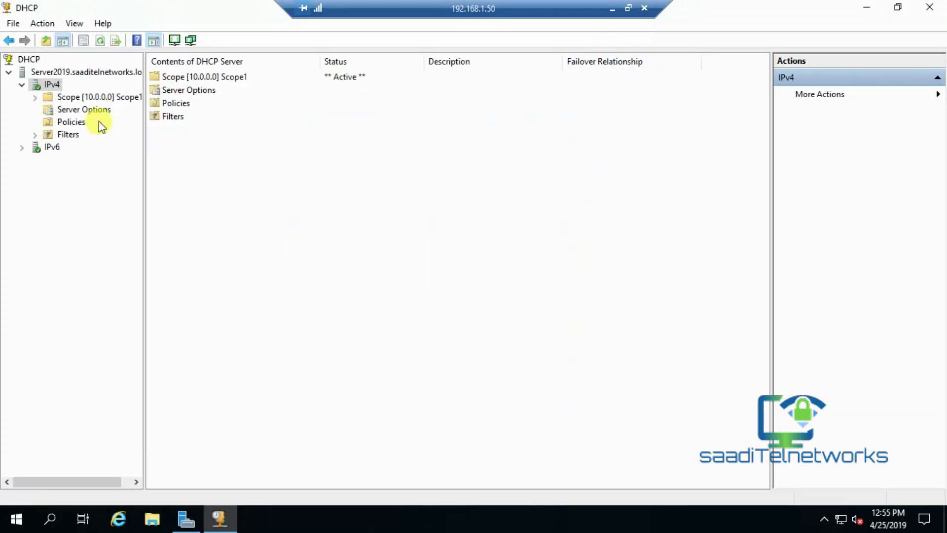
Expand Scope1 and open its Address Pool to review the range for distribution.
double_click(77, 97)
double_click(204, 78)
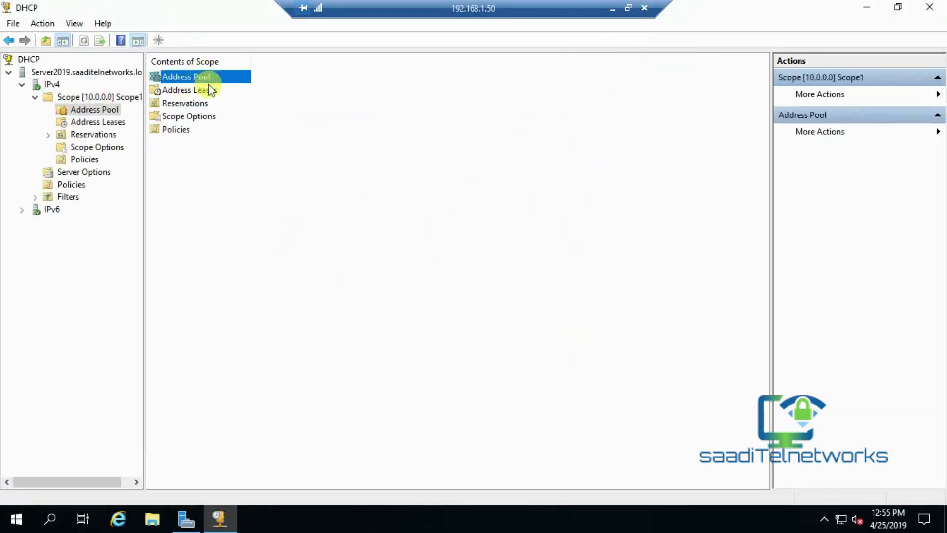
left_click(203, 78)
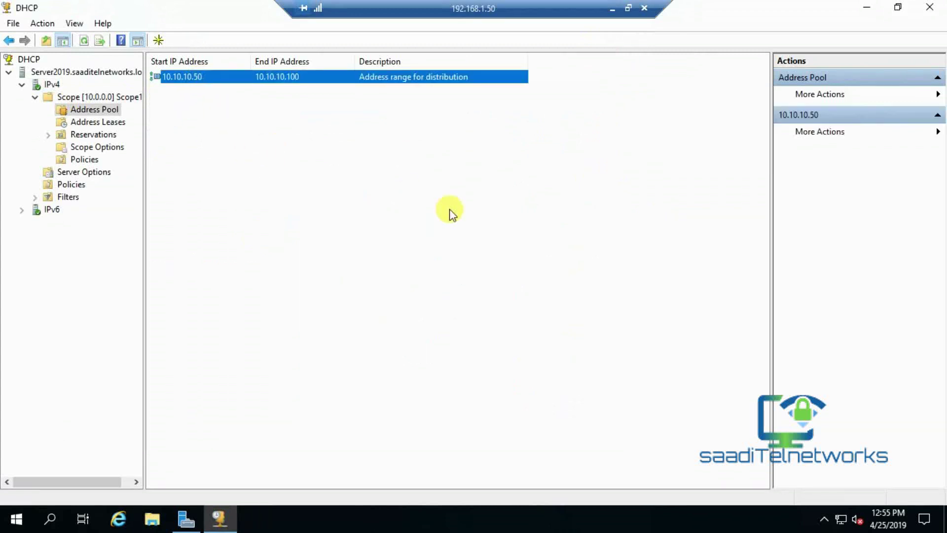
left_click(450, 211)
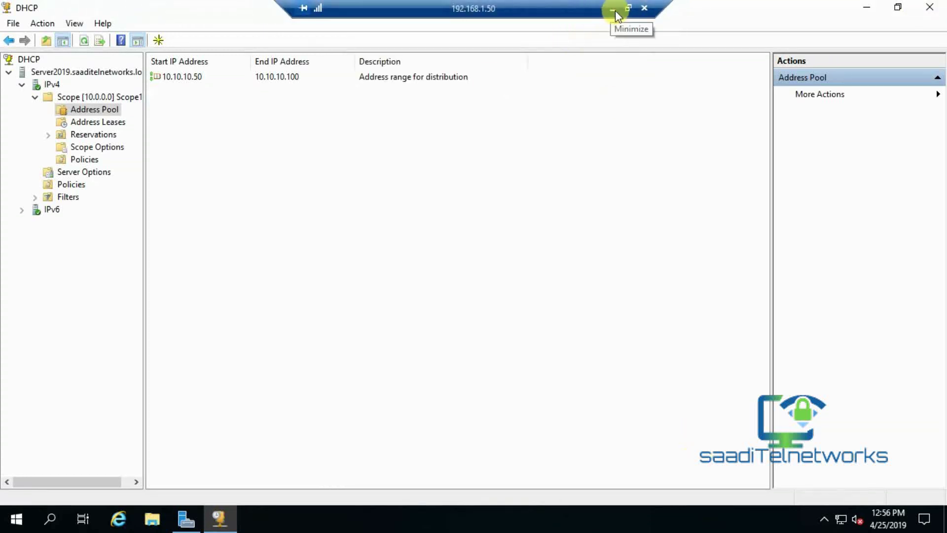
left_click(628, 8)
left_click(697, 519)
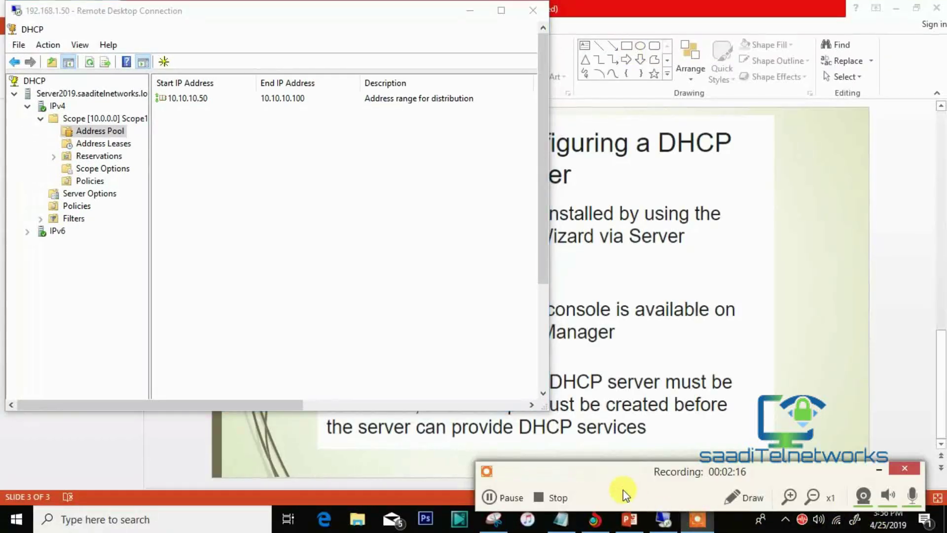
left_click(568, 505)
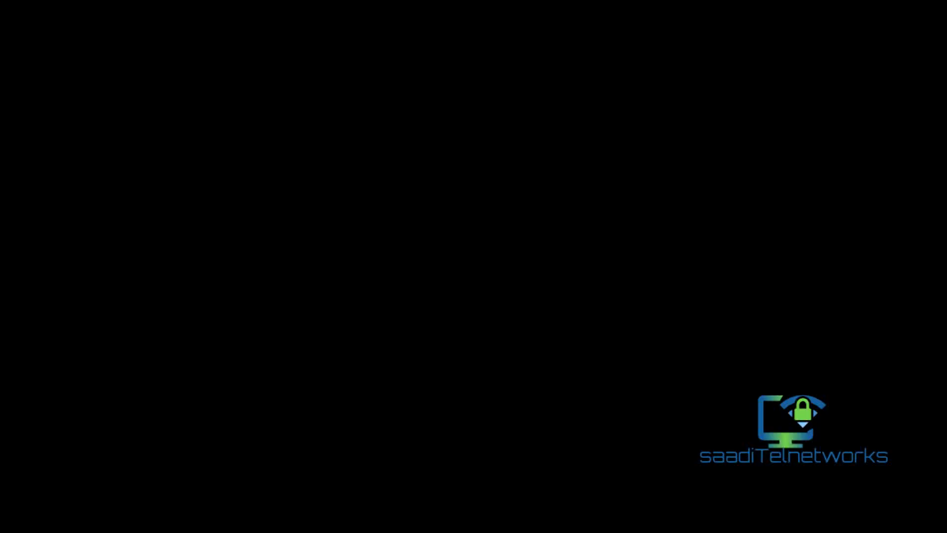